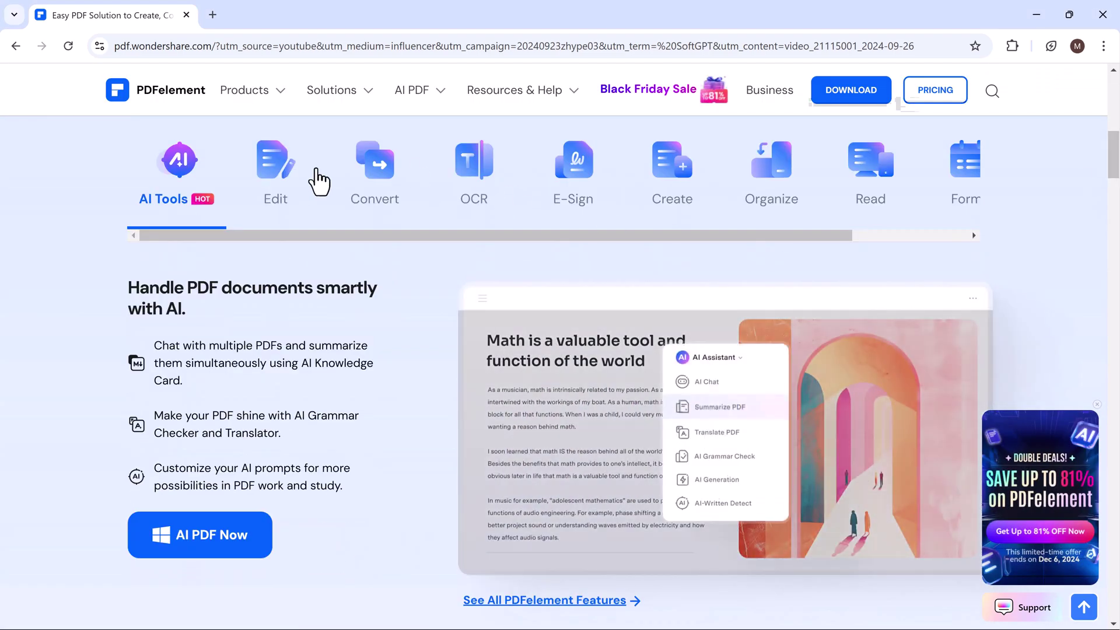
Browse the Edit, Convert, OCR, E-Sign, Create, Organize and Form feature tabs on pdf.wondershare.com.
click(274, 178)
click(379, 196)
click(482, 195)
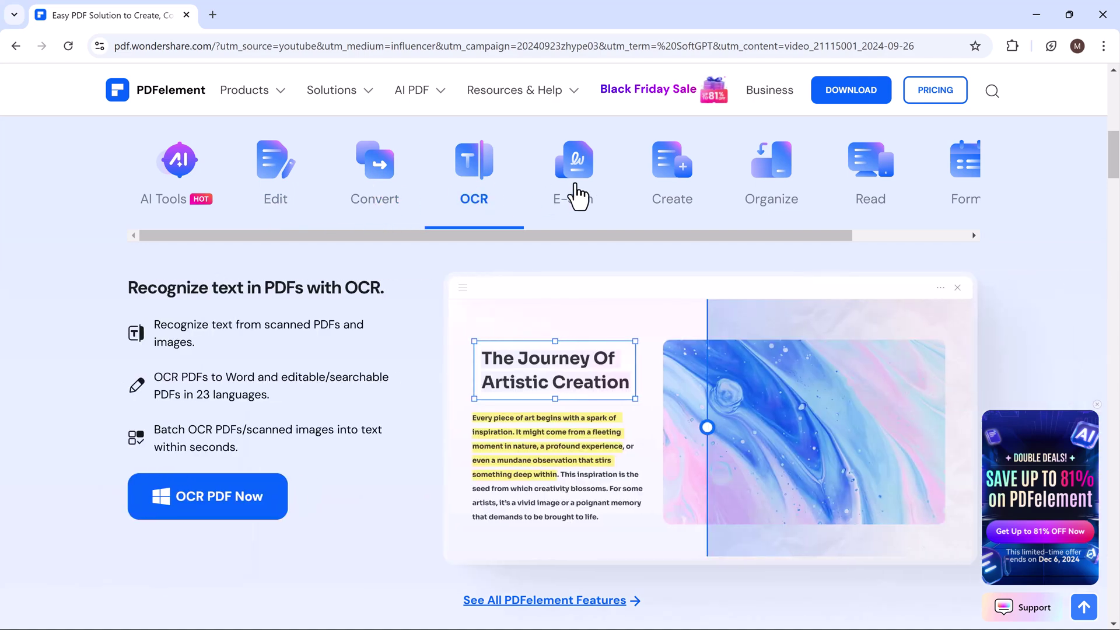
click(576, 195)
click(671, 195)
click(771, 198)
click(964, 193)
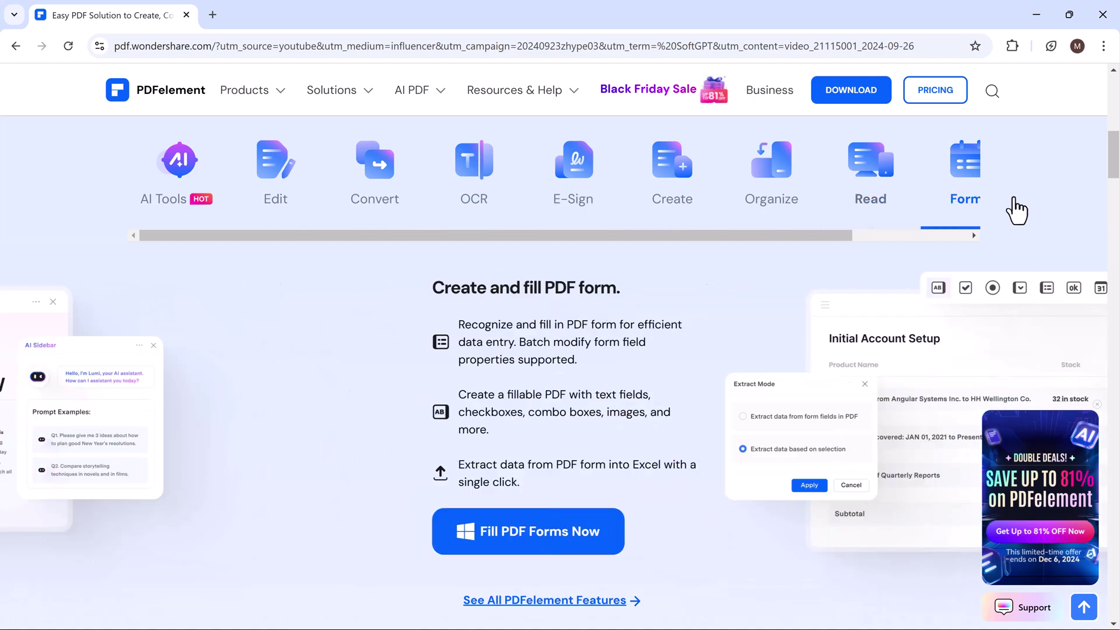
Scroll down the site to the AI PDF tools section.
drag(1116, 155, 1118, 240)
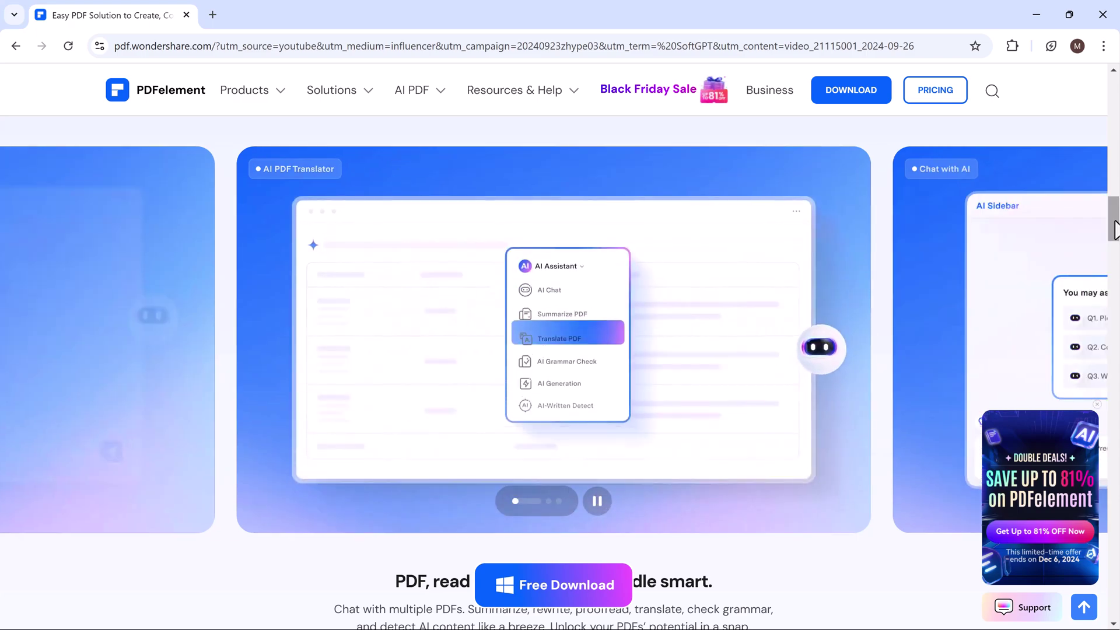
drag(1118, 236, 1118, 312)
drag(1118, 312, 1118, 348)
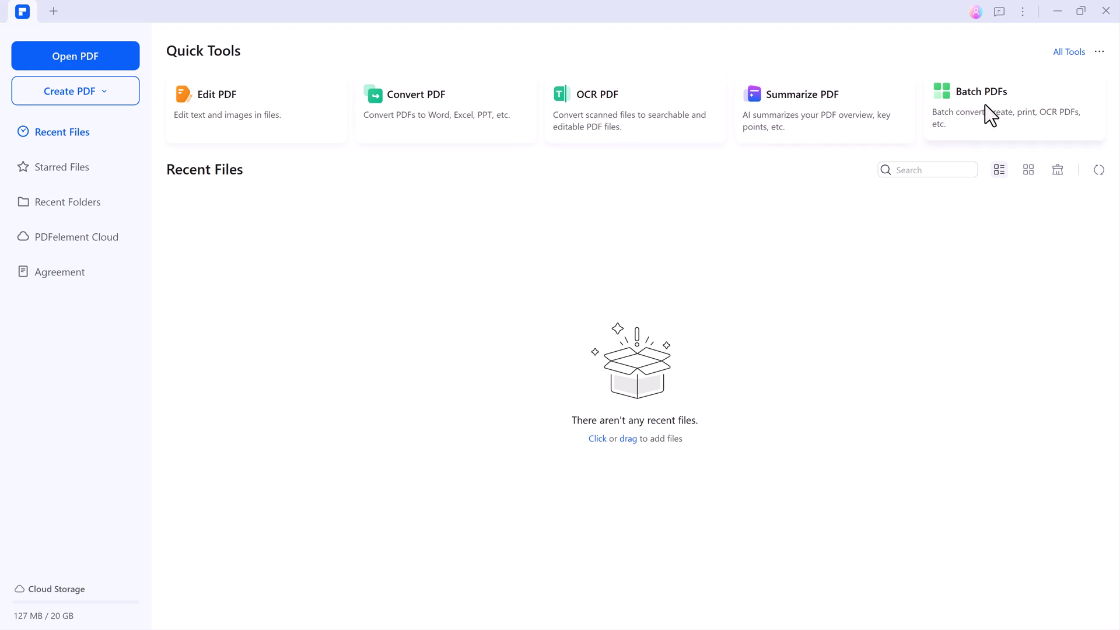
Open New.pdf from the Desktop and scroll through the seasons essay.
click(80, 55)
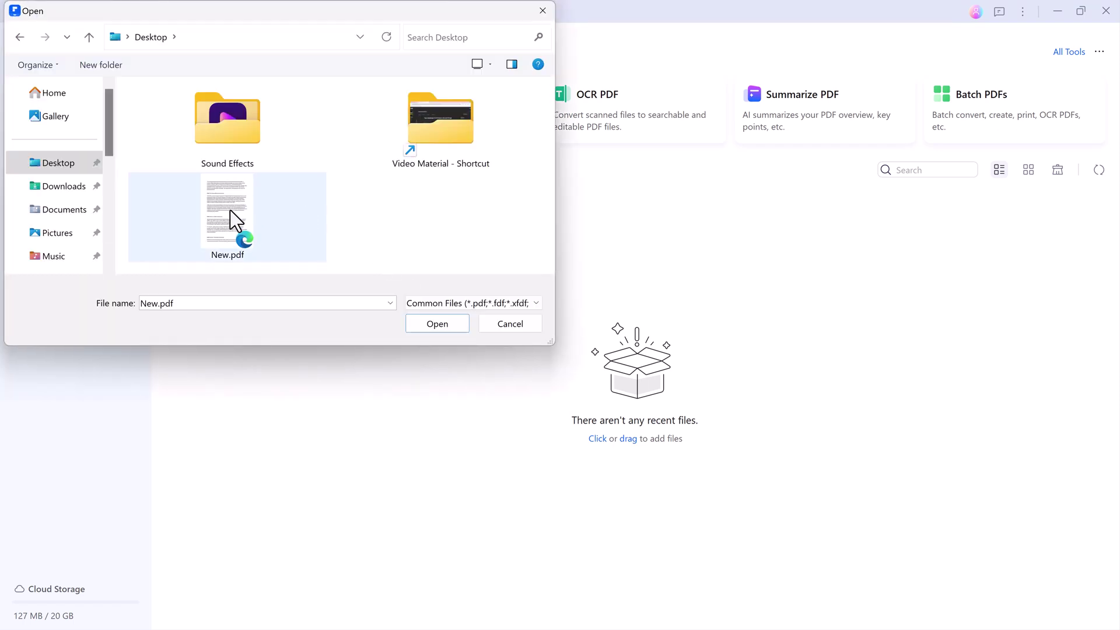
double_click(230, 210)
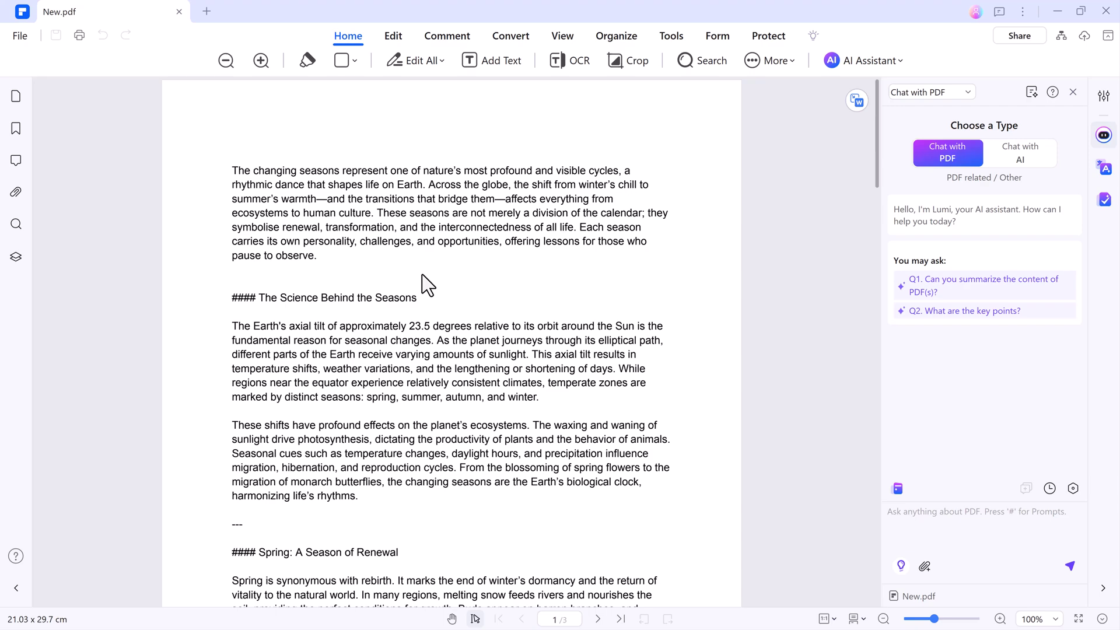
scroll(421, 274, down, 10)
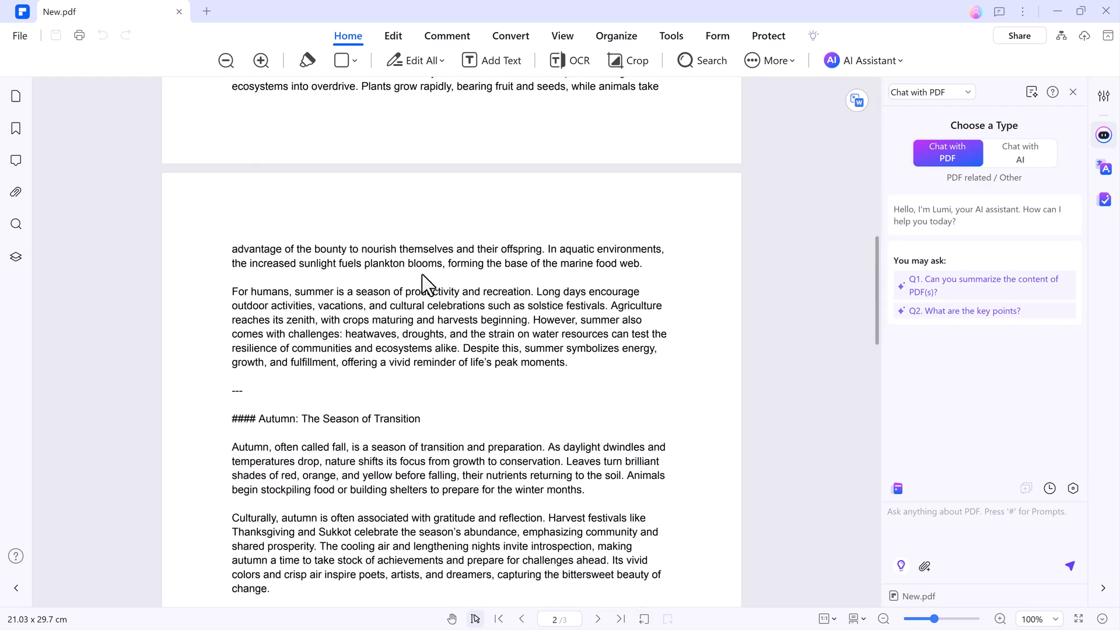
scroll(422, 275, up, 12)
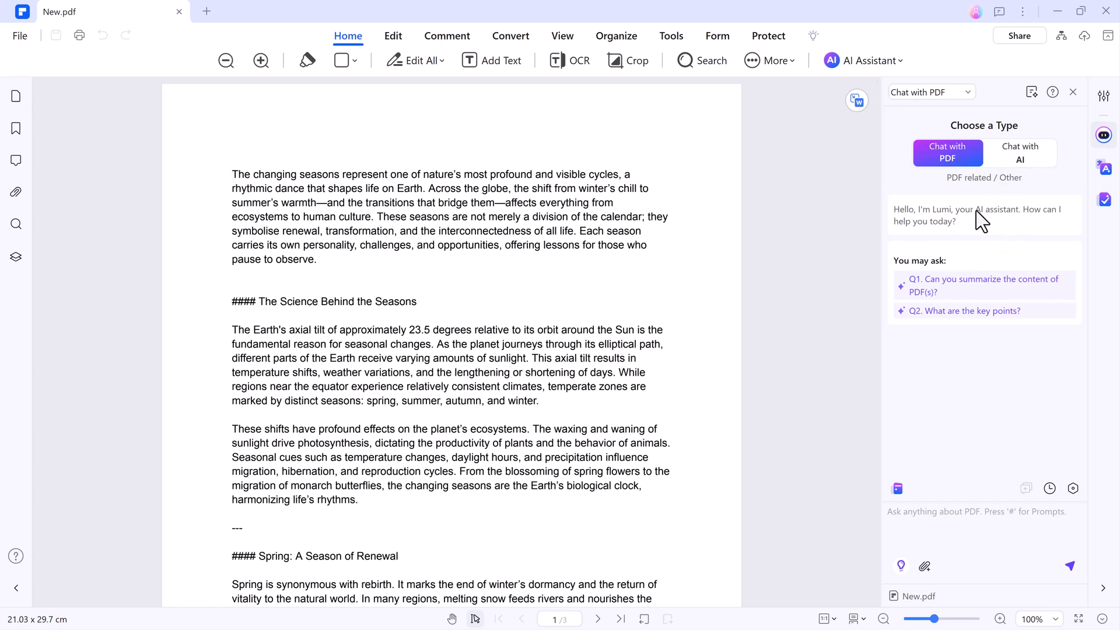
Ask the AI assistant 'What are the key points?', then send 'Summarize my documents'.
click(966, 315)
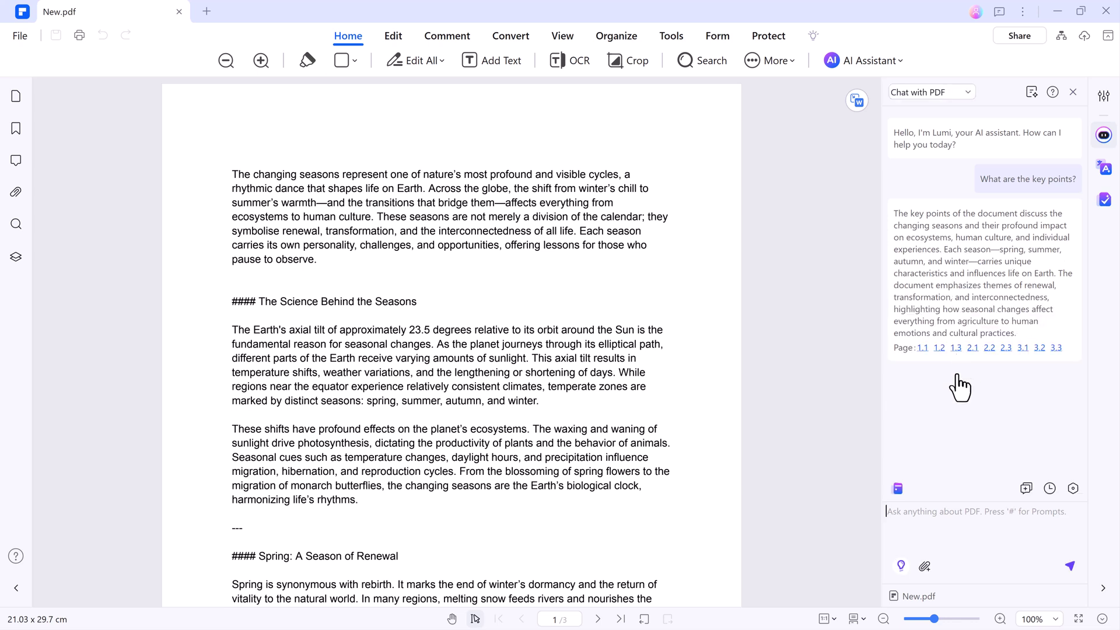
click(944, 522)
text(Summarize my documents)
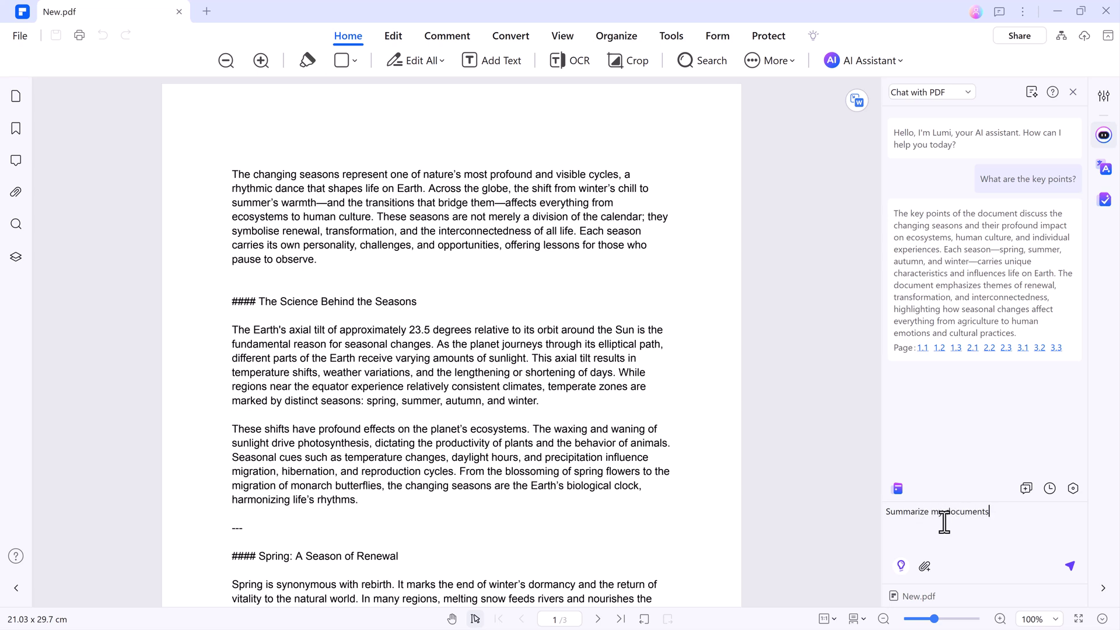
key(Return)
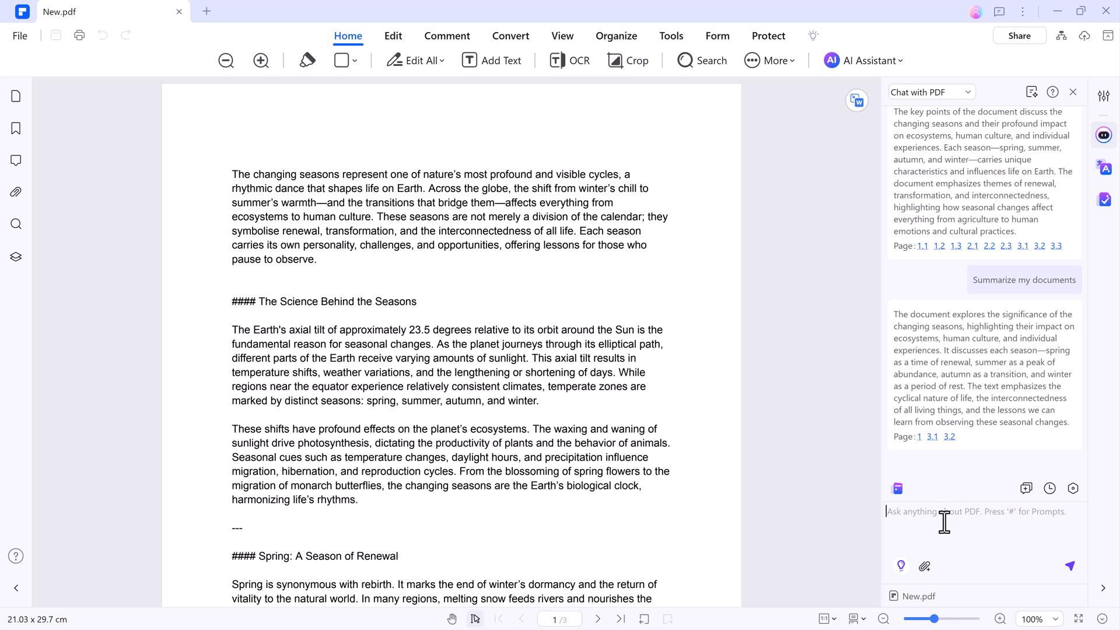
Run the Word Translator on the first paragraph, switching the target language from Hindi to Russian.
click(895, 62)
mouse_move(895, 89)
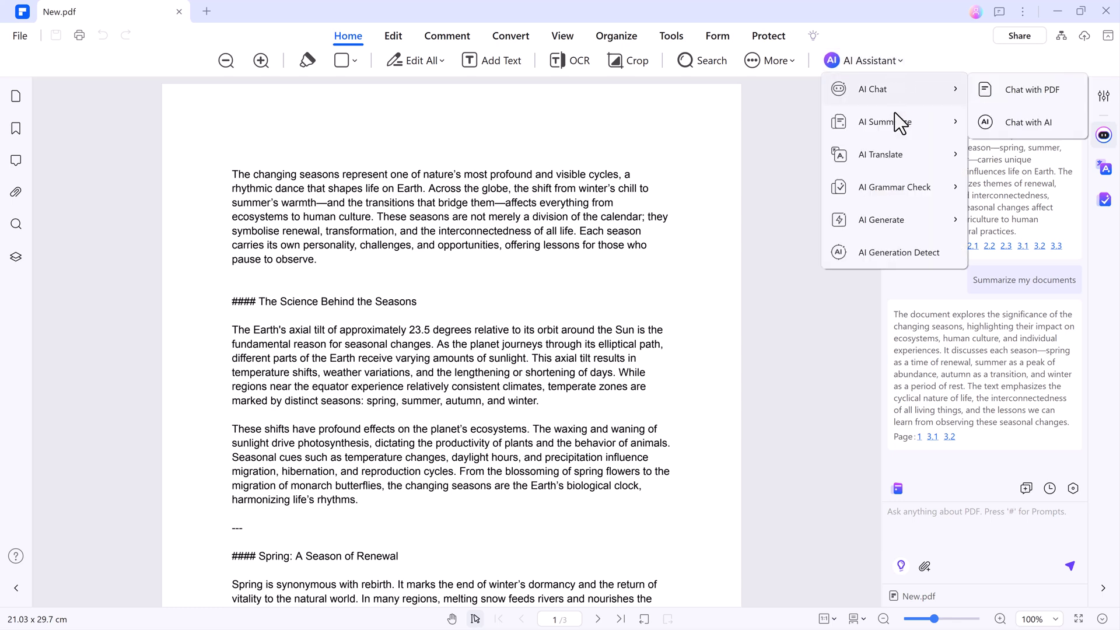
mouse_move(908, 154)
click(1019, 167)
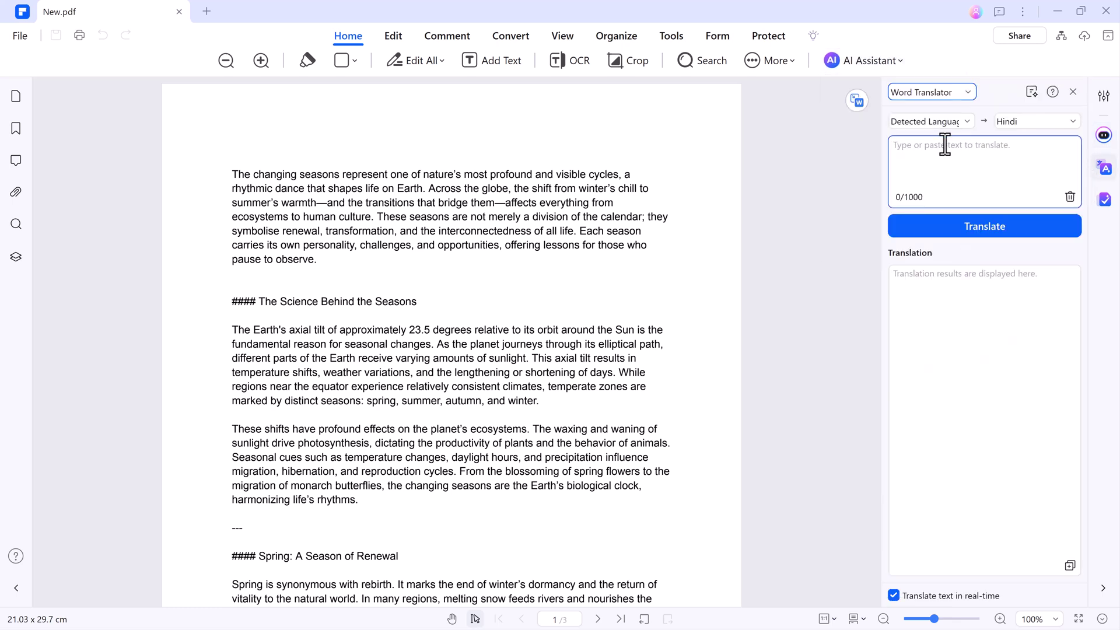
drag(231, 175, 330, 263)
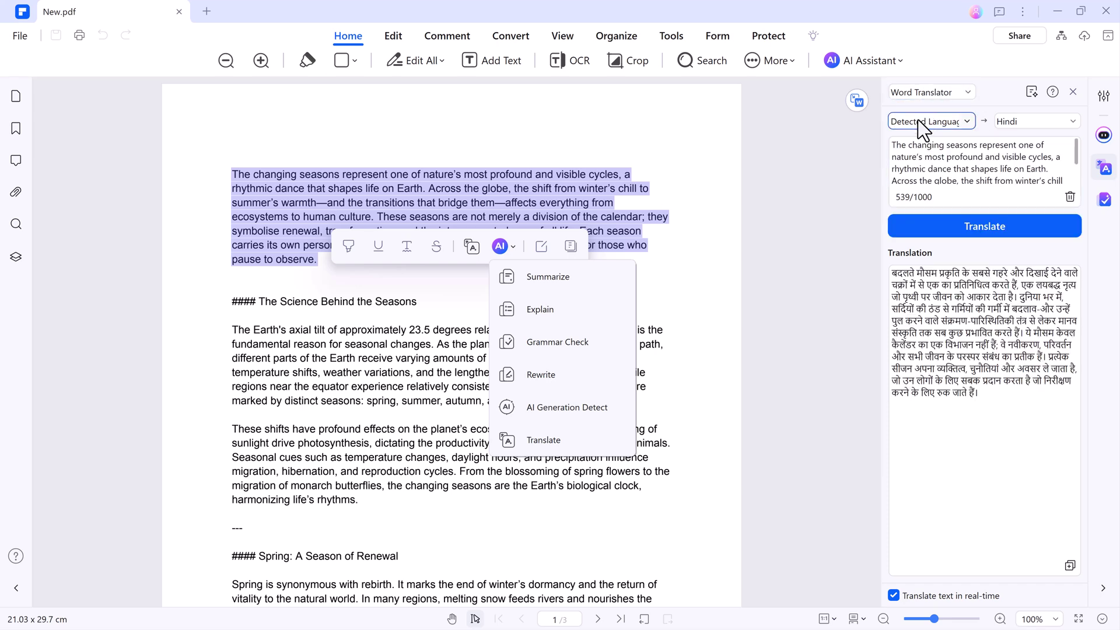
click(966, 161)
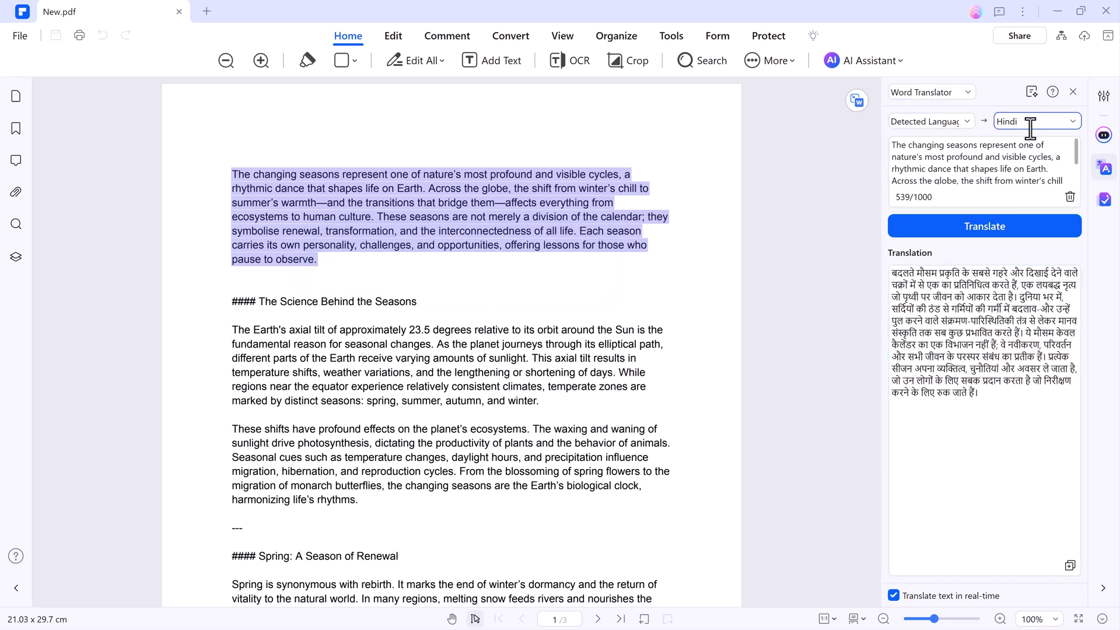
click(1073, 122)
scroll(1037, 190, down, 5)
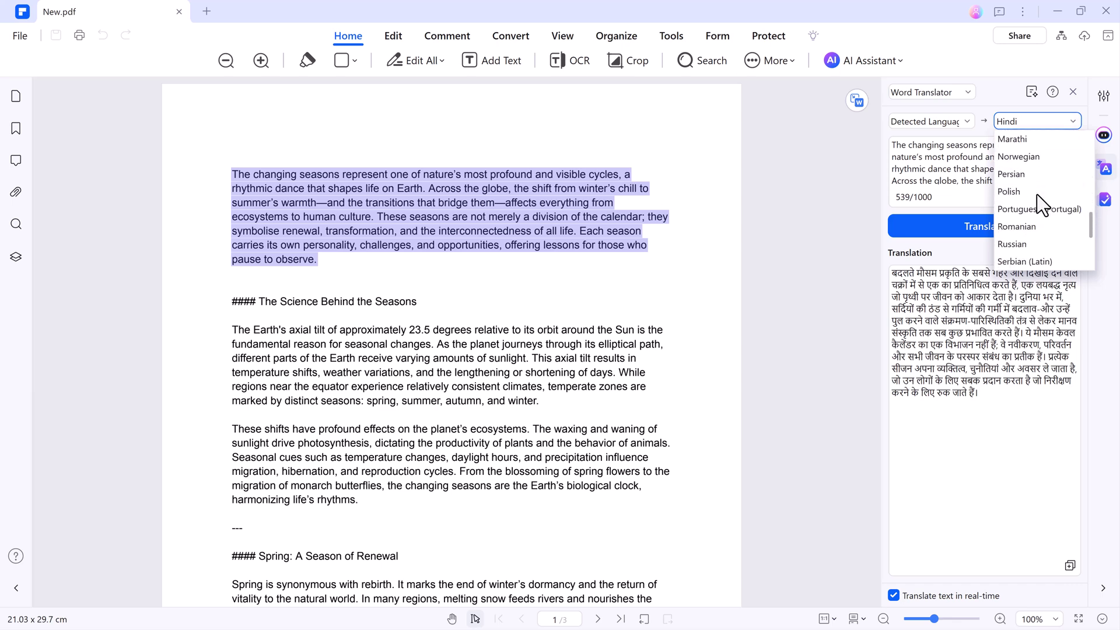
click(1031, 242)
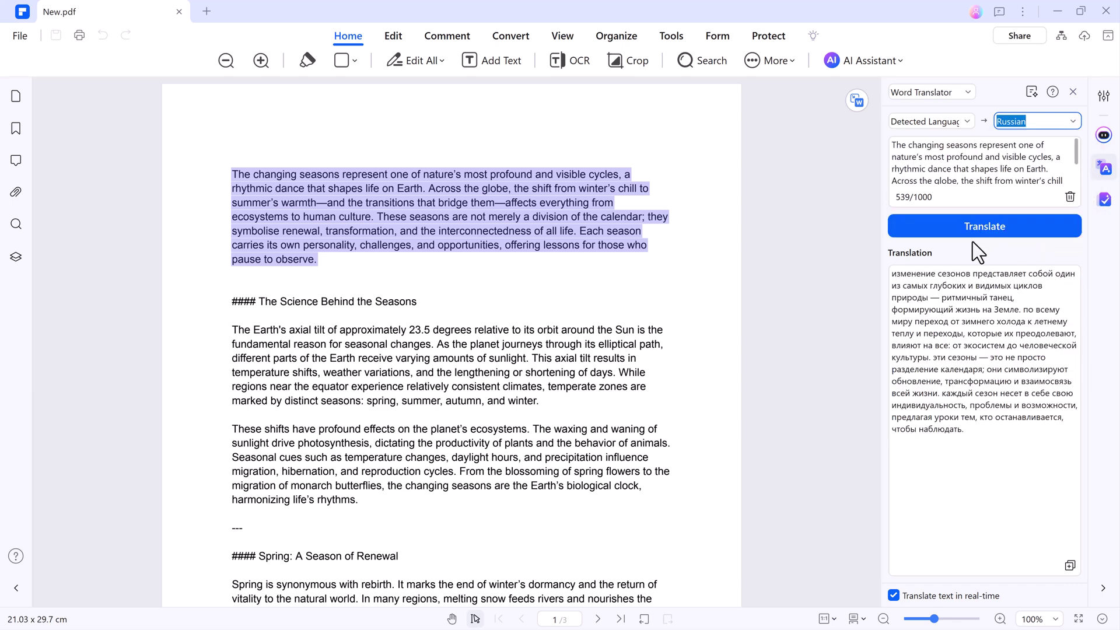
Run Paragraph Grammar Check on the opening paragraph, getting 'symbolise' corrected to 'symbolize'.
click(875, 61)
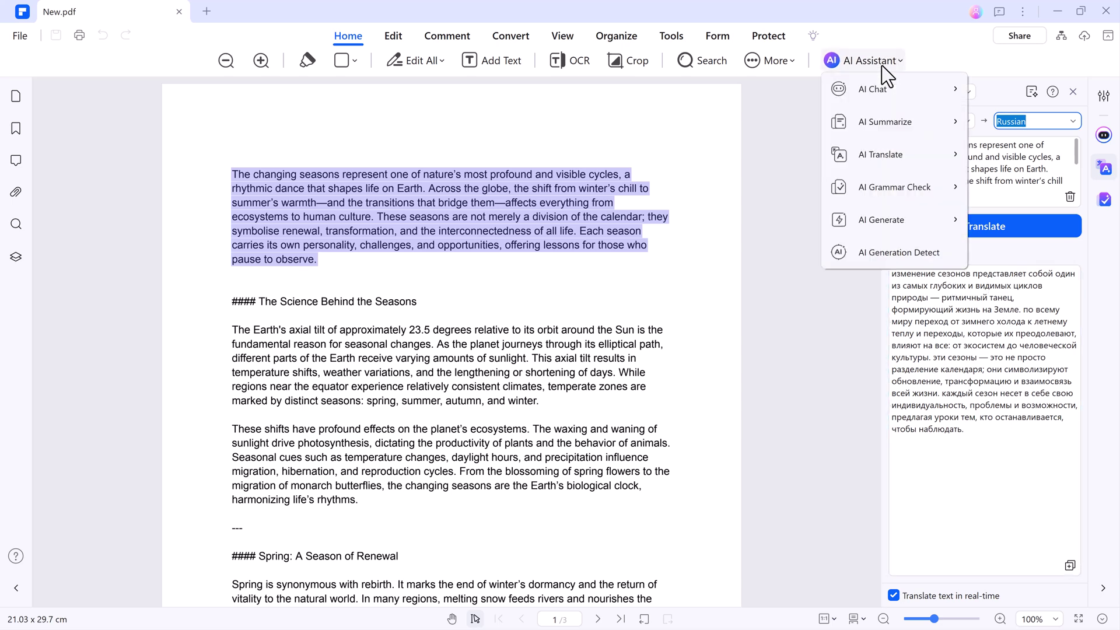
mouse_move(897, 188)
click(789, 186)
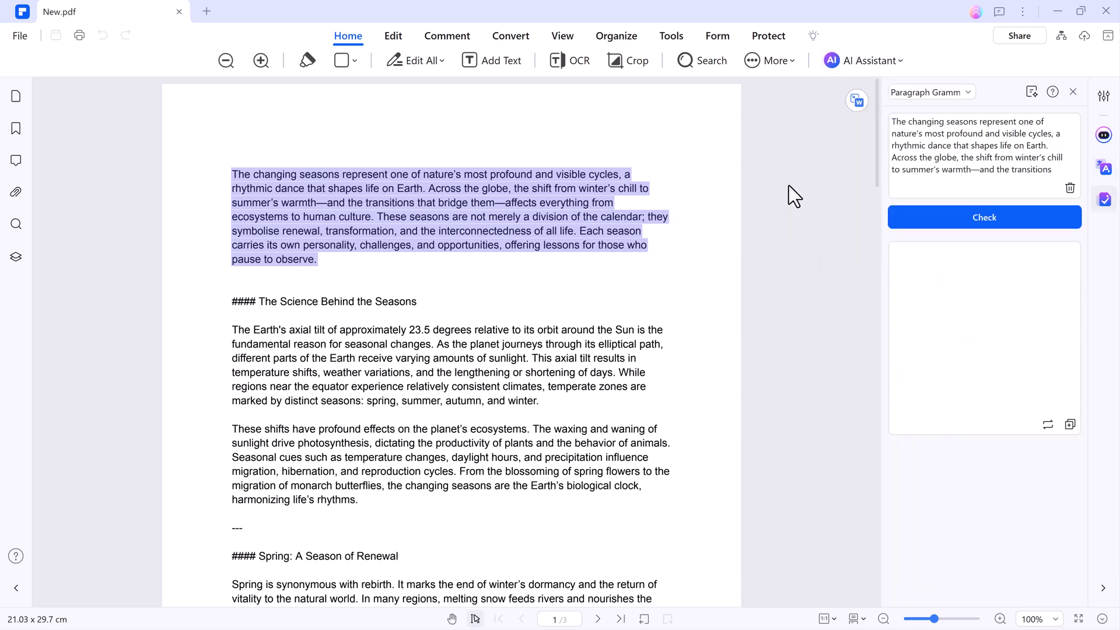
click(987, 219)
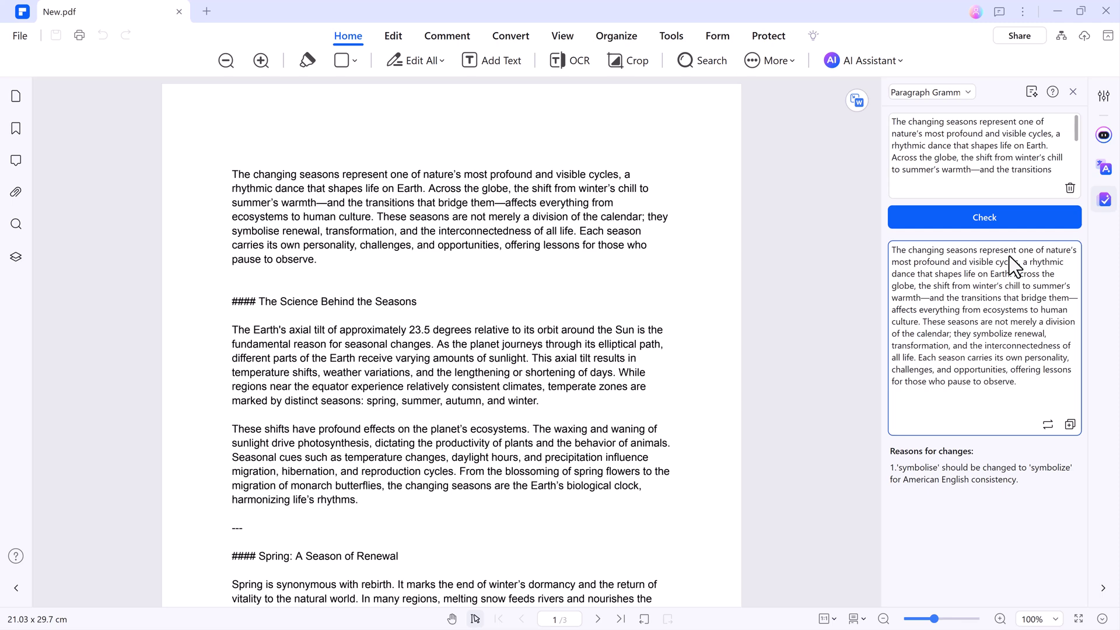
mouse_move(1061, 35)
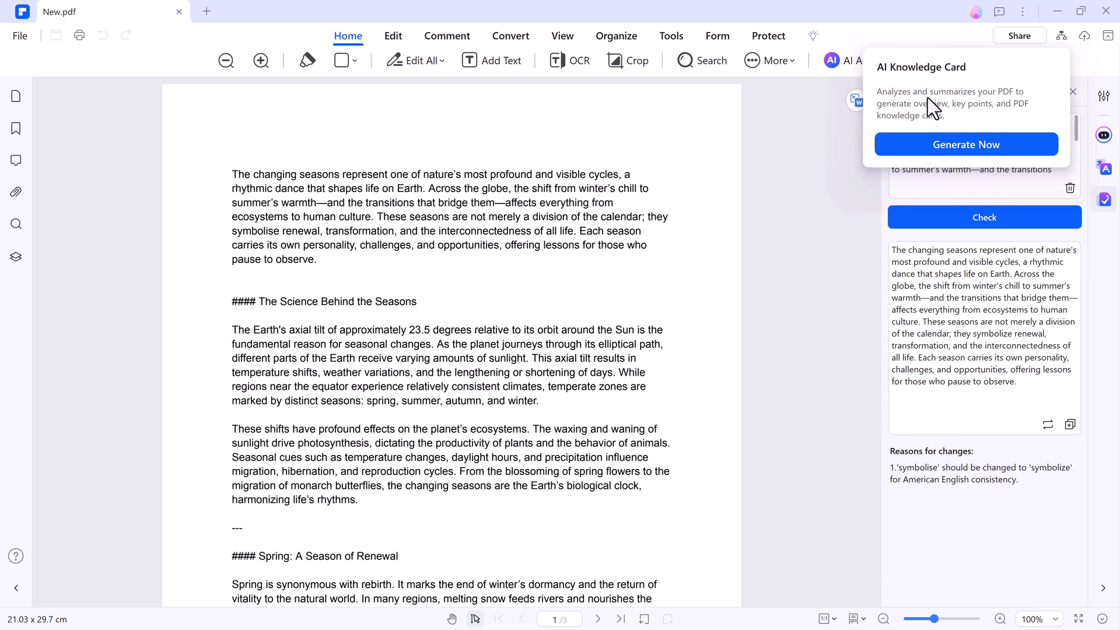
Generate an AI Knowledge Card for New.pdf, review its overview, key points and tags, then close it.
click(975, 143)
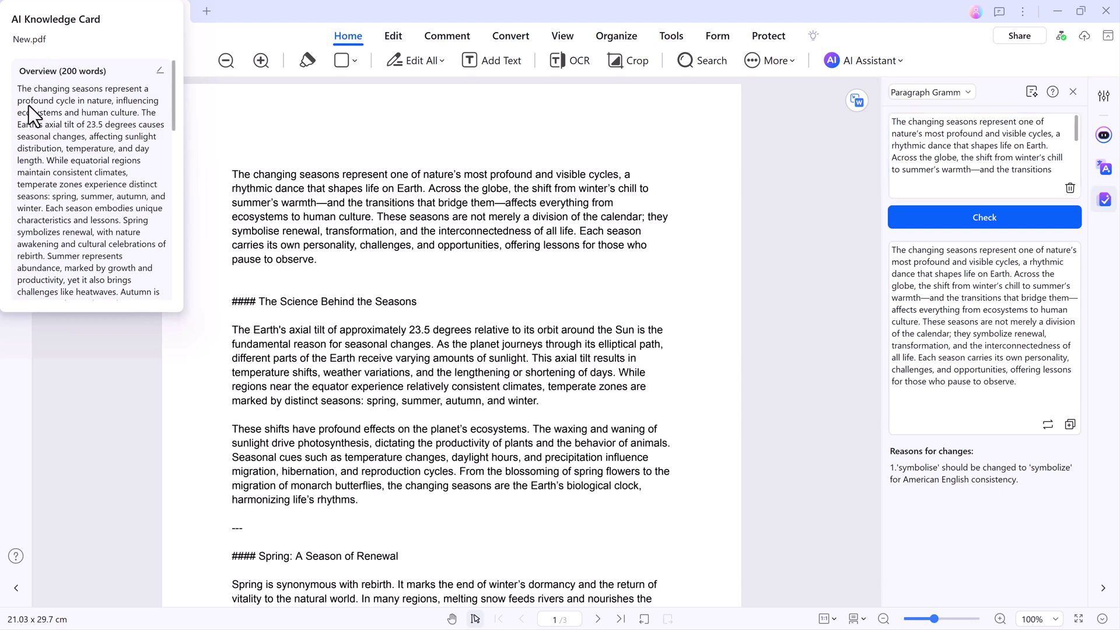
scroll(35, 116, down, 10)
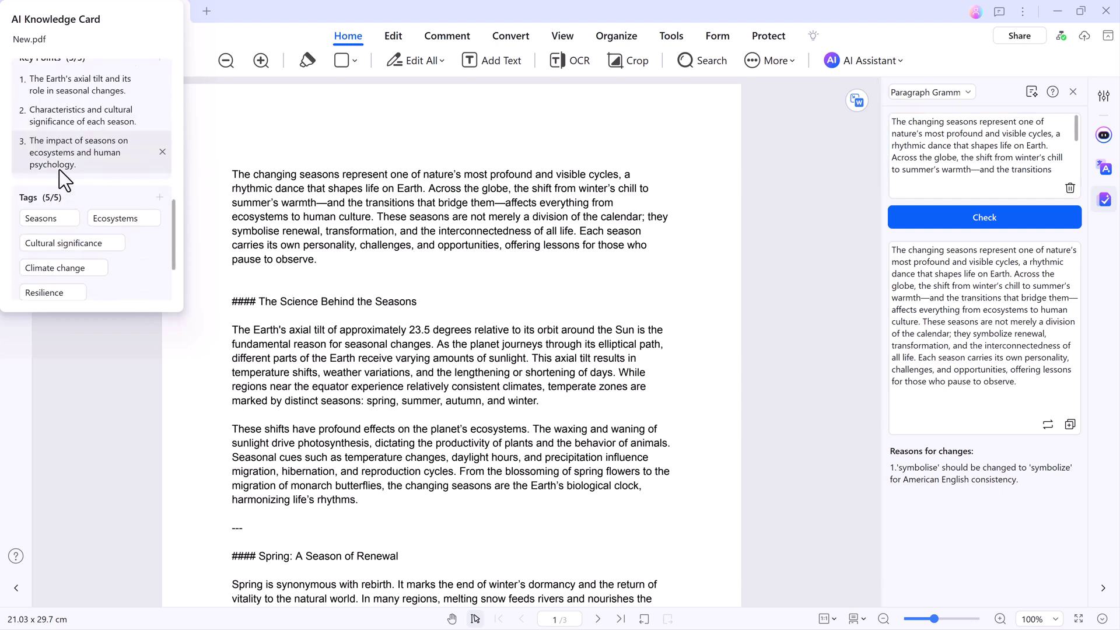
scroll(61, 171, down, 3)
scroll(60, 171, up, 12)
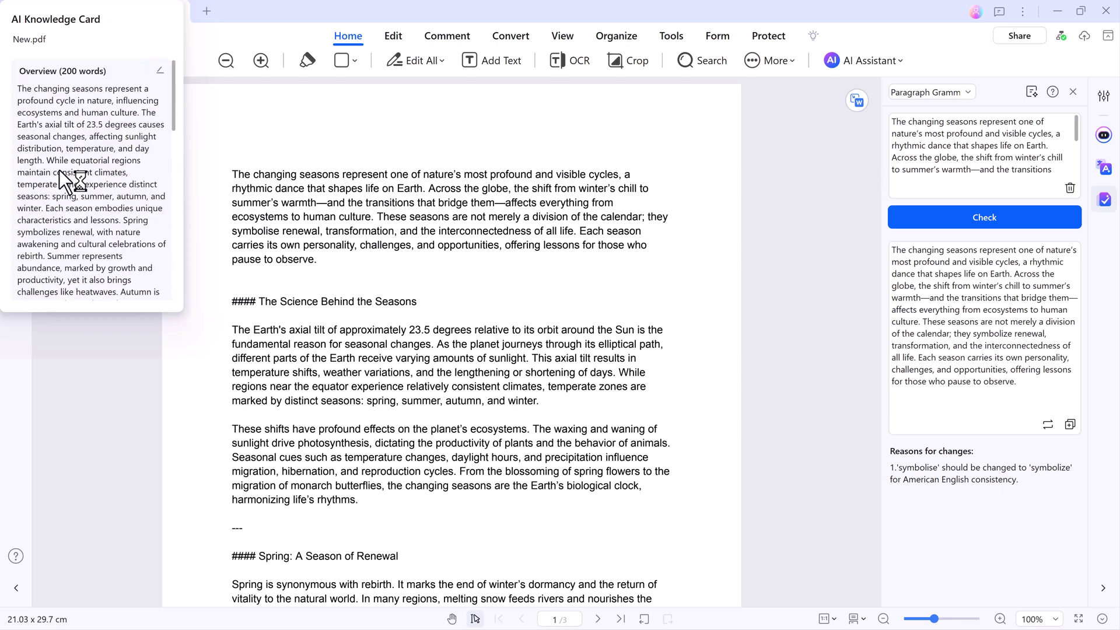
click(770, 205)
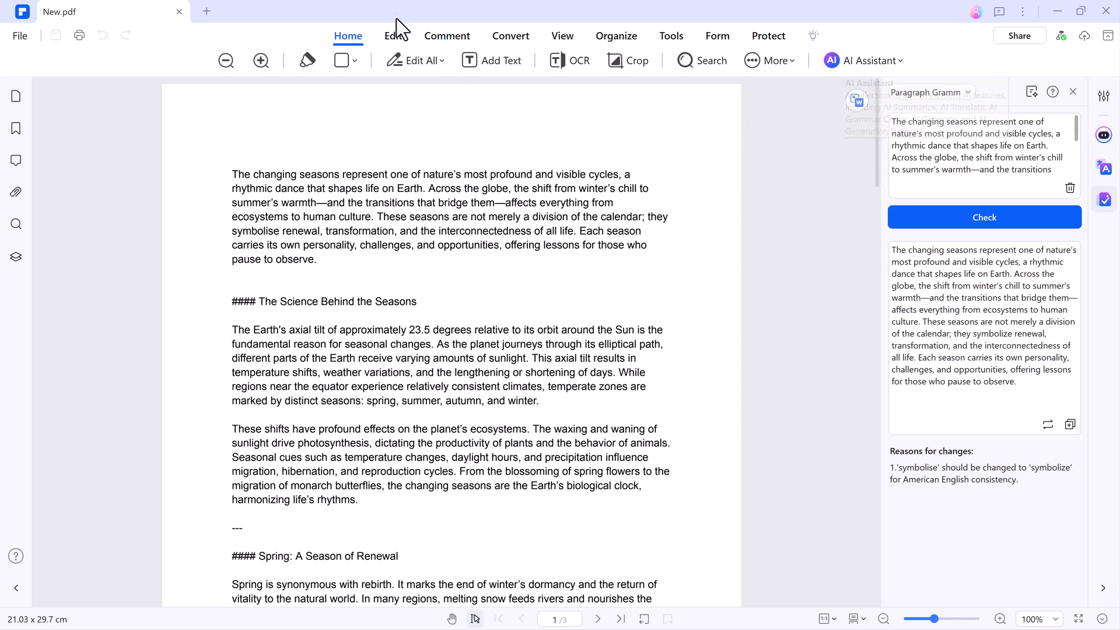
Highlight the essay's opening sentence in orange and draw an arrow near the page top.
click(307, 60)
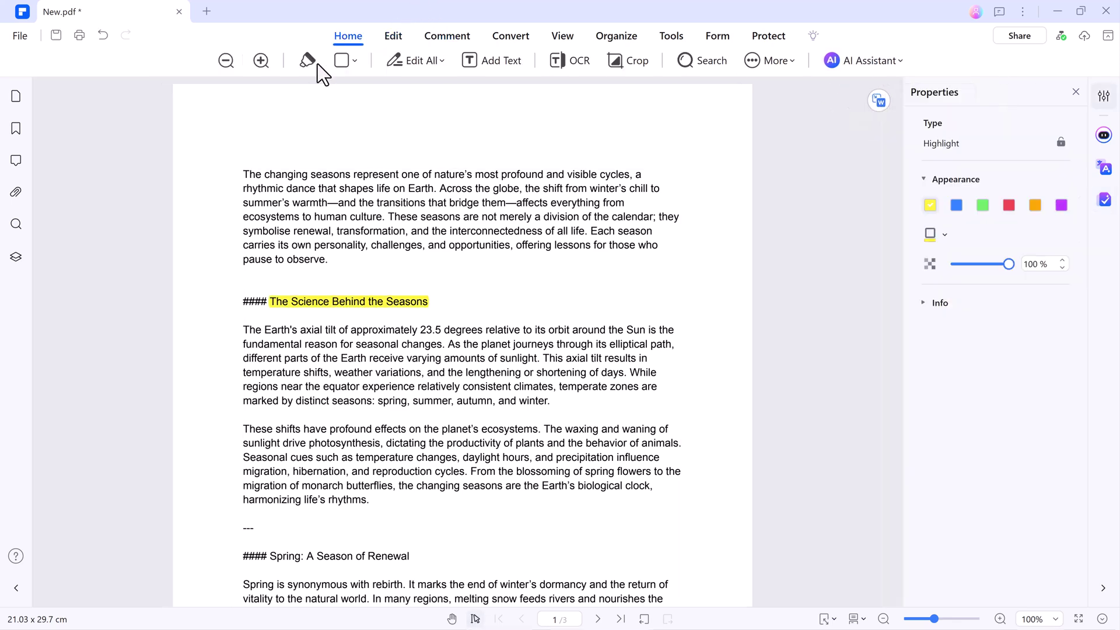
drag(282, 171, 435, 185)
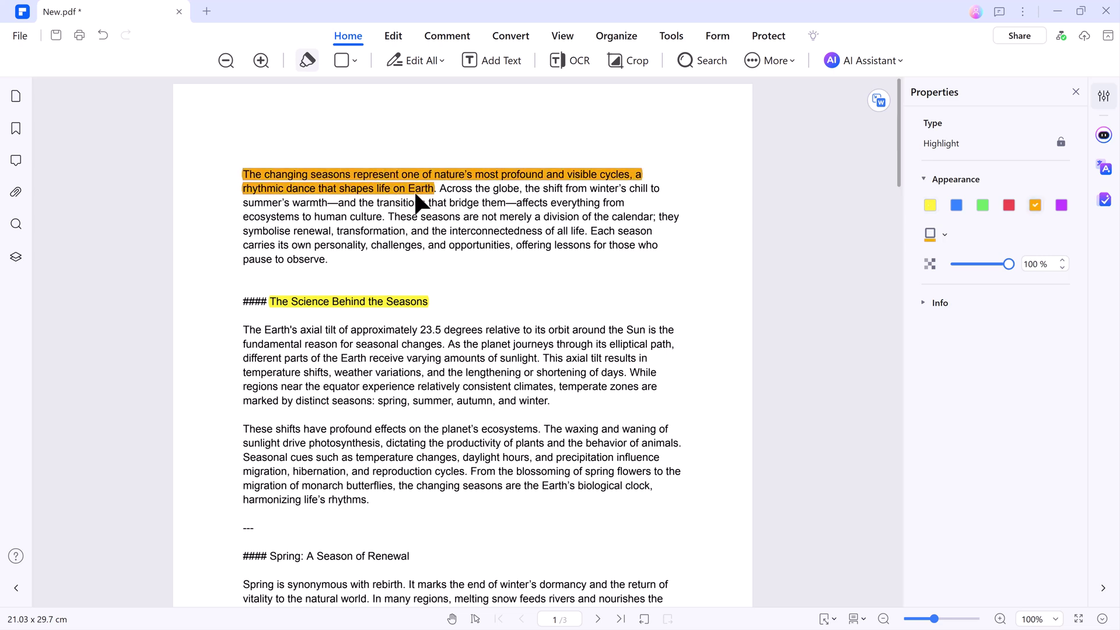
click(346, 60)
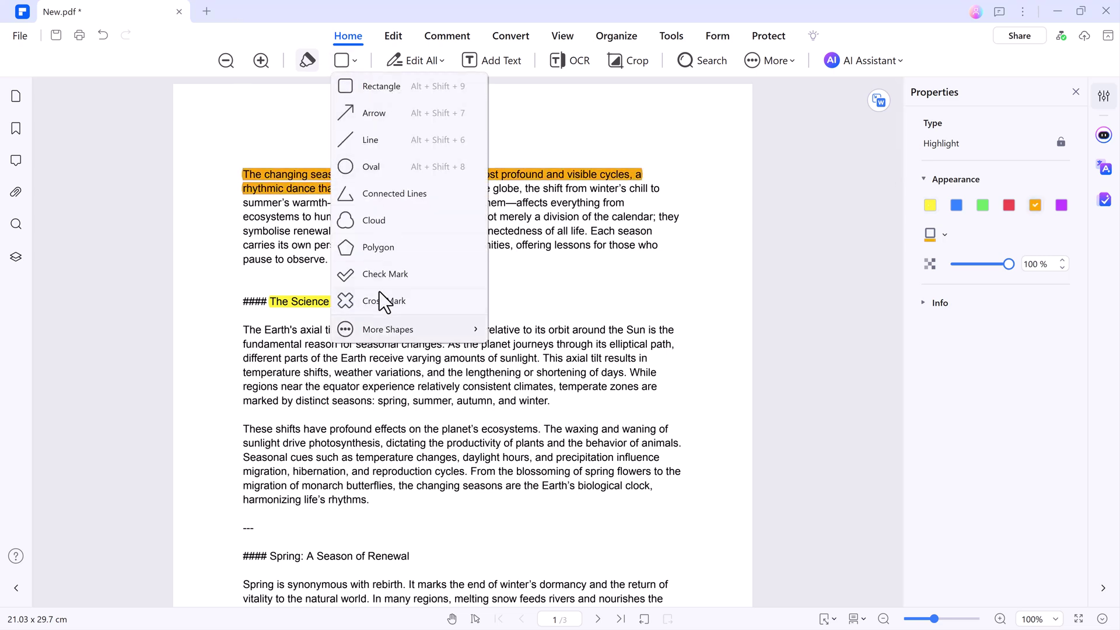
click(368, 110)
drag(512, 133, 634, 106)
Dismiss the save reminder and undo the arrow with Ctrl+Z.
click(192, 70)
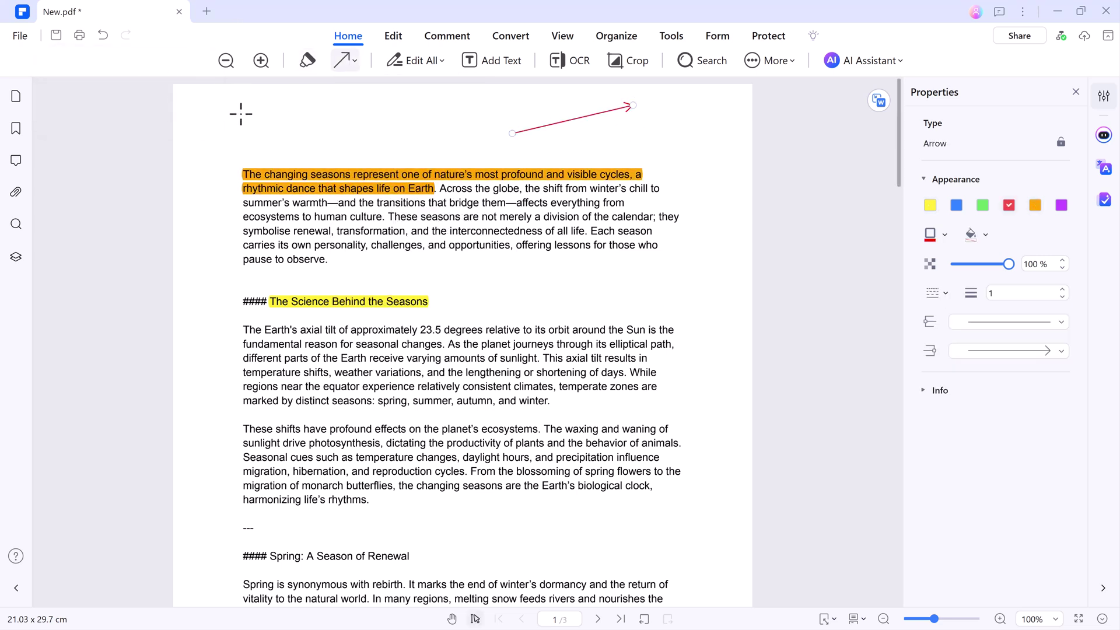
key(ctrl+z)
click(398, 32)
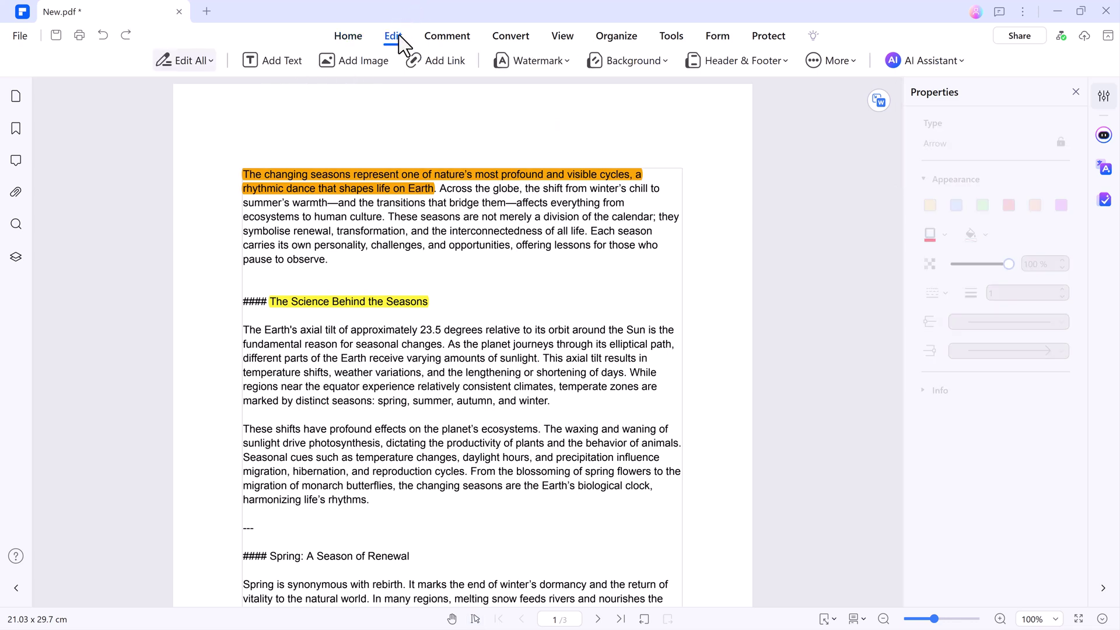
Replace the heading 'The Science Behind the Seasons' with 'Wondershare Pdfelement' in bold italic.
click(201, 68)
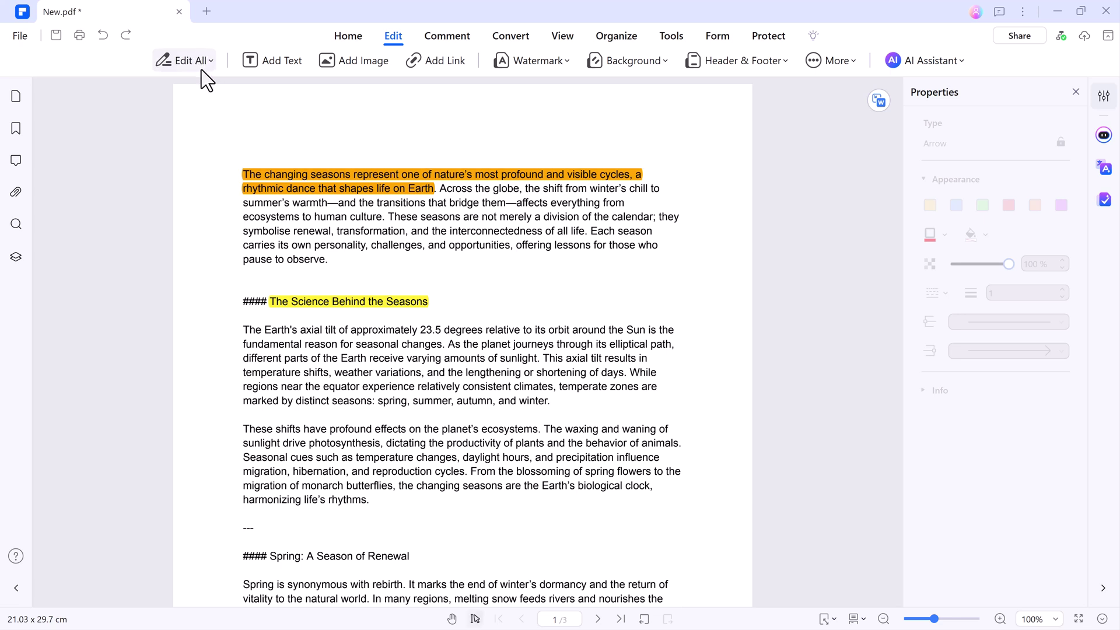
drag(428, 301, 268, 302)
text(Wonde)
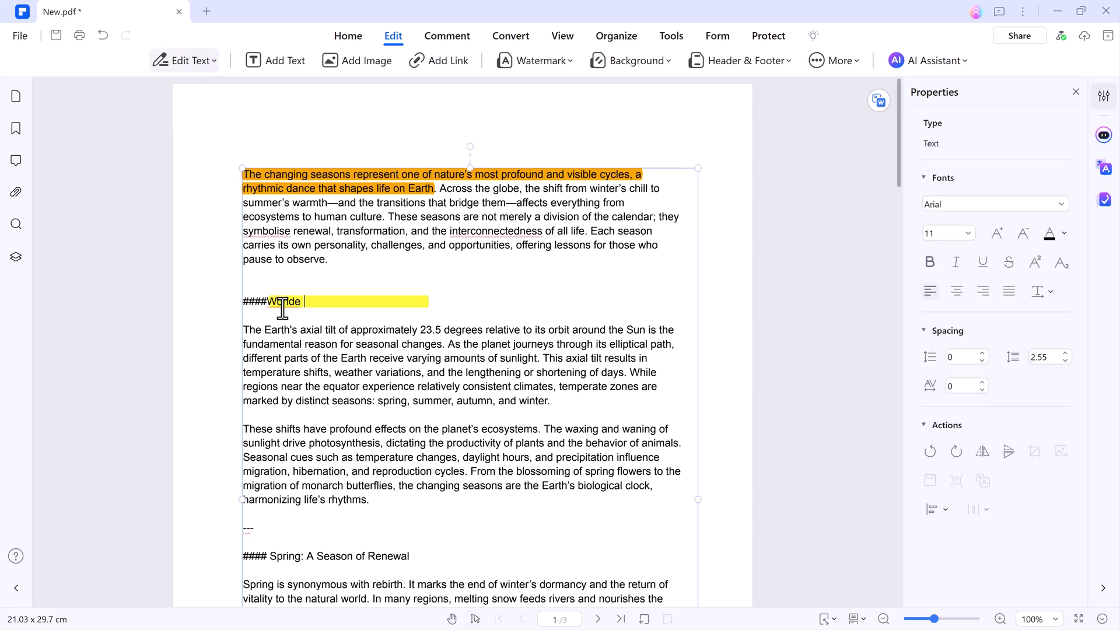
text(rshare Pdfelement)
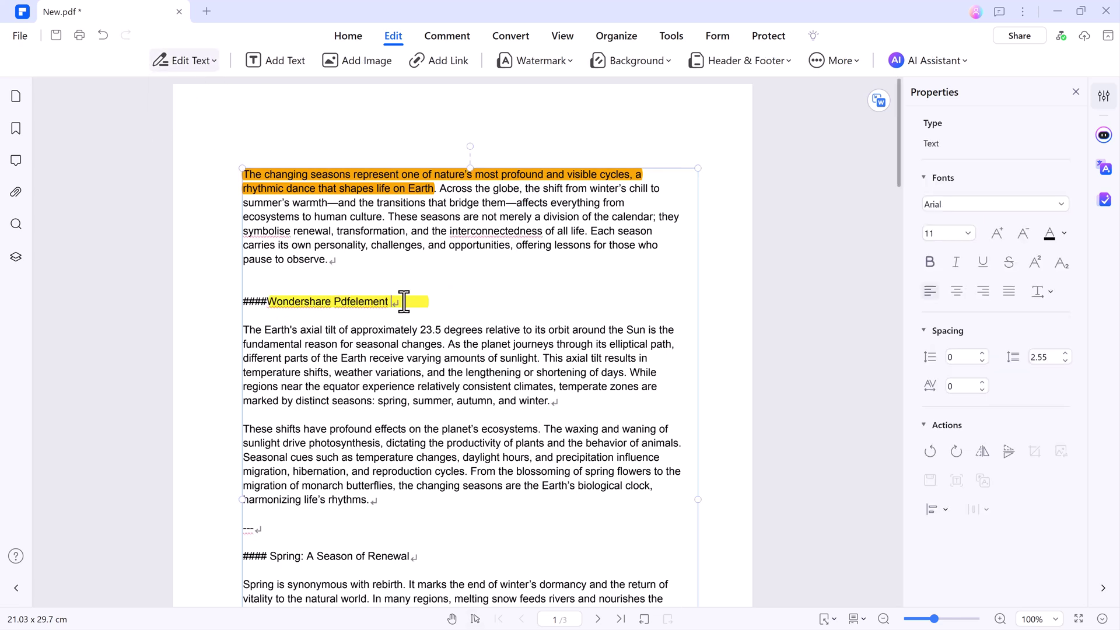
drag(390, 302, 266, 303)
click(355, 275)
click(384, 275)
click(490, 275)
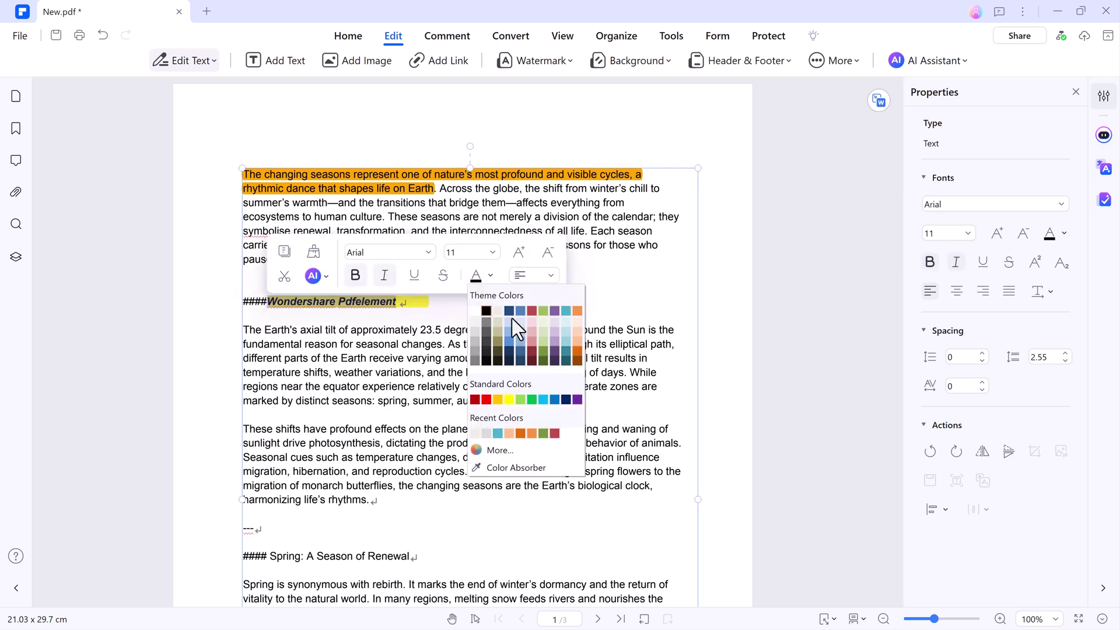
click(489, 311)
Change the axial tilt value in the first paragraph from 23.5 to 27.6.
scroll(383, 403, down, 2)
scroll(383, 403, up, 2)
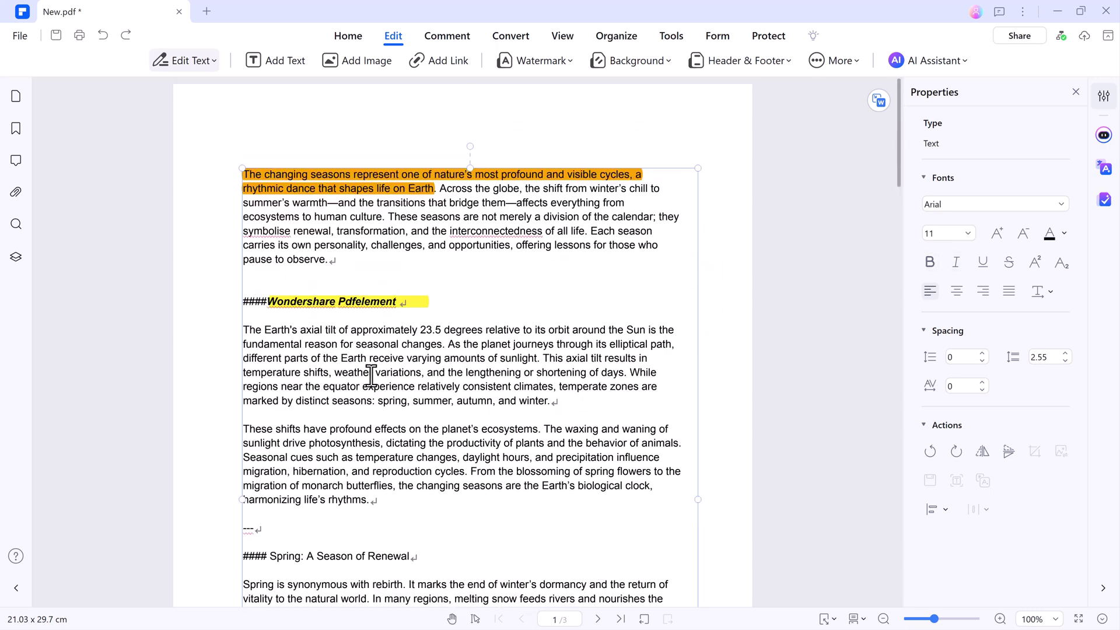
click(290, 339)
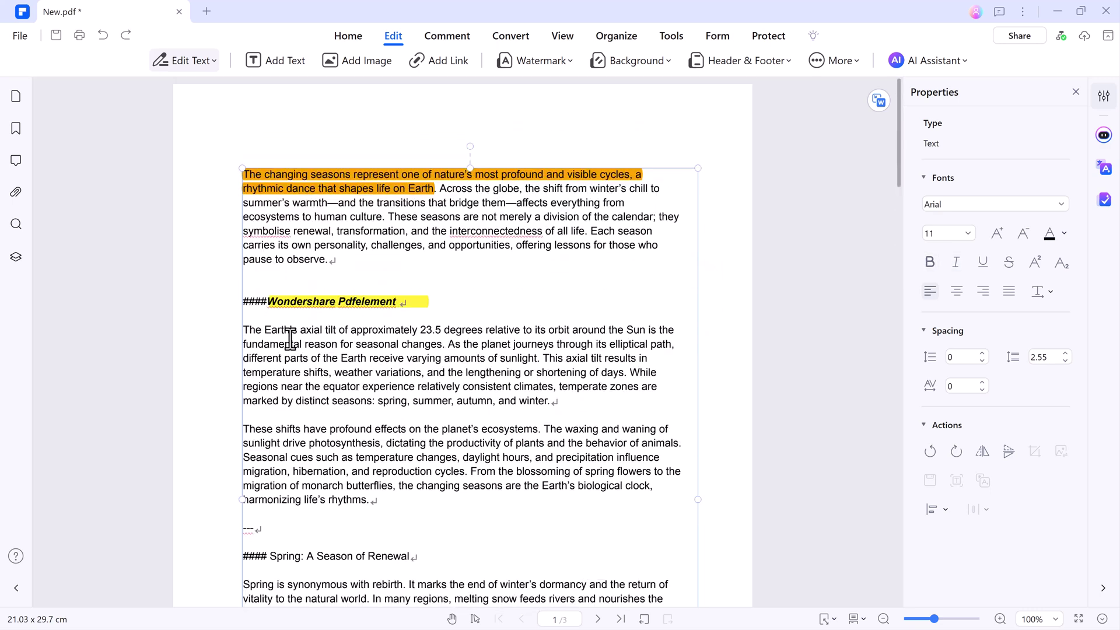
double_click(421, 329)
key(BackSpace)
text(27)
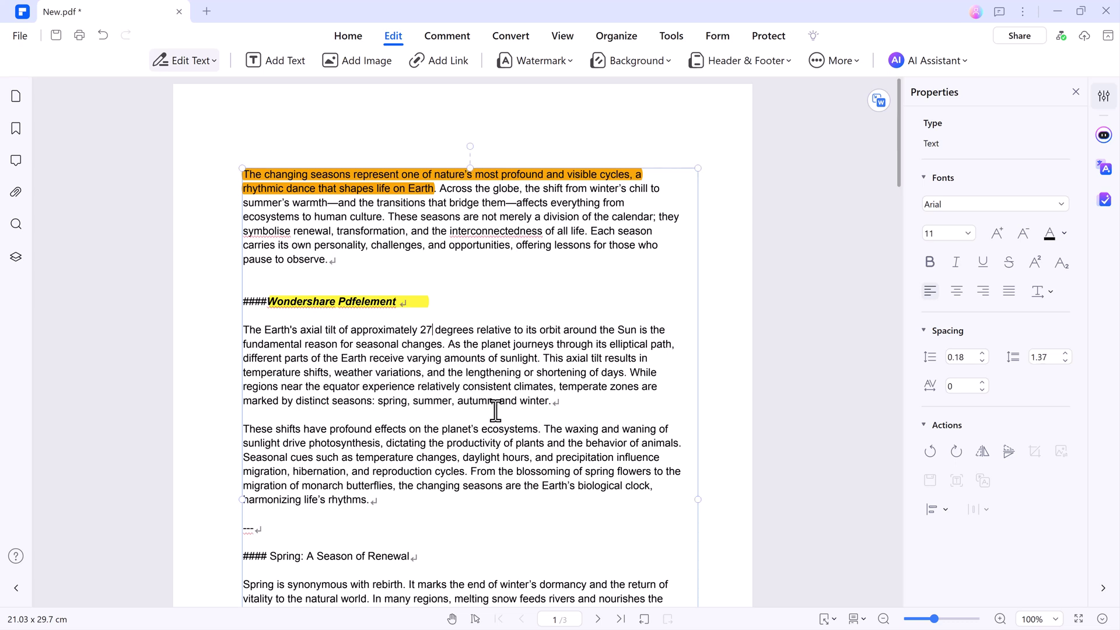
text(.6)
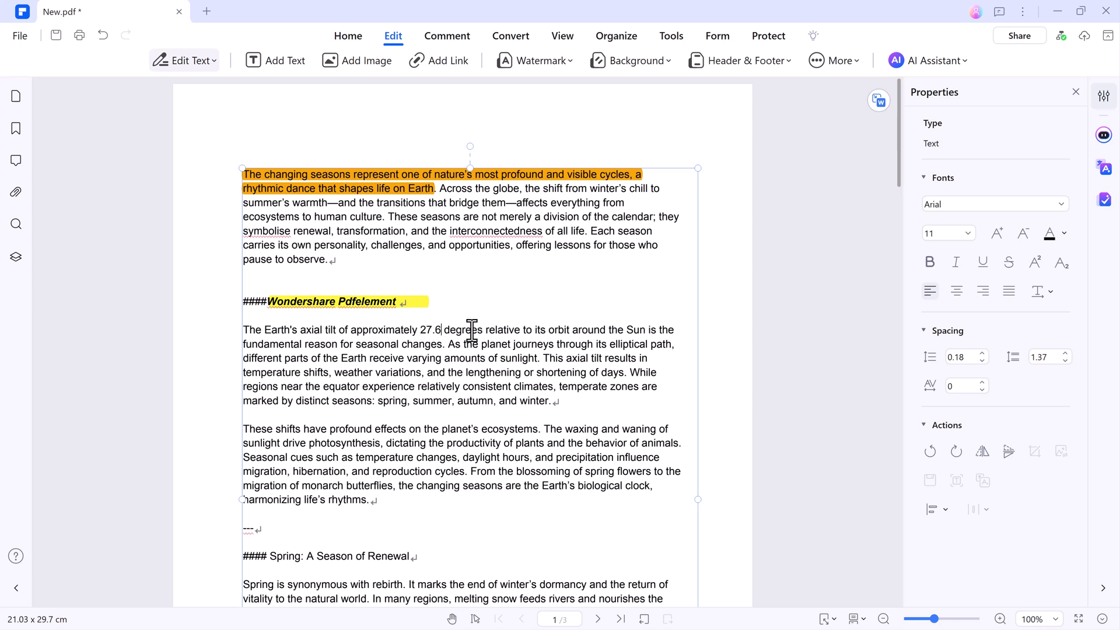
Add a text watermark reading 'Watermark' in the Kalam font, bold and italic.
click(538, 68)
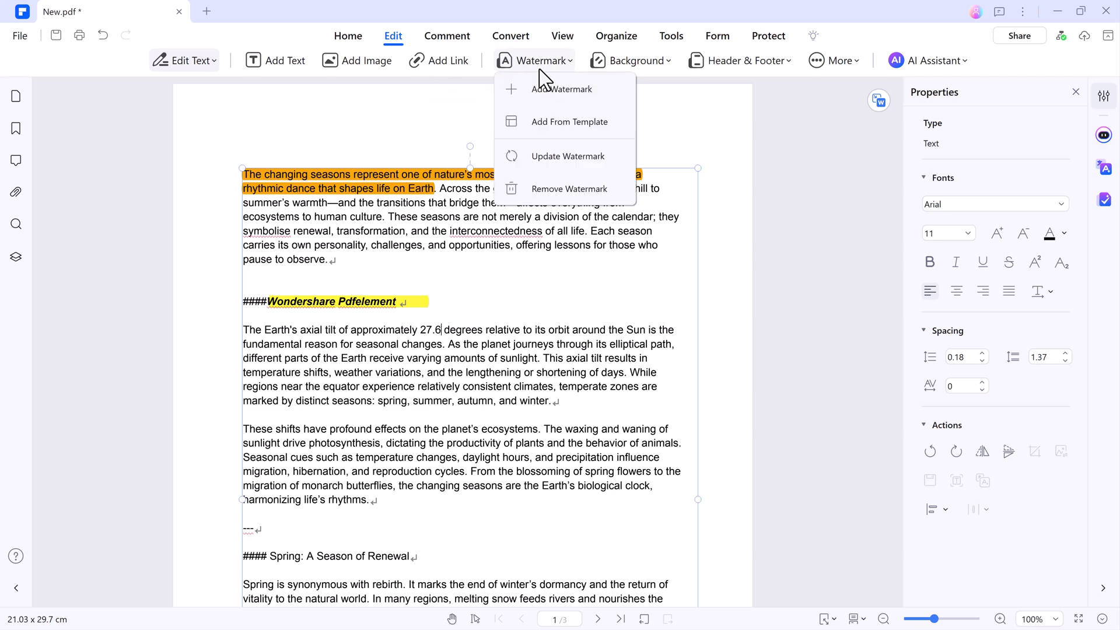
click(551, 91)
click(342, 140)
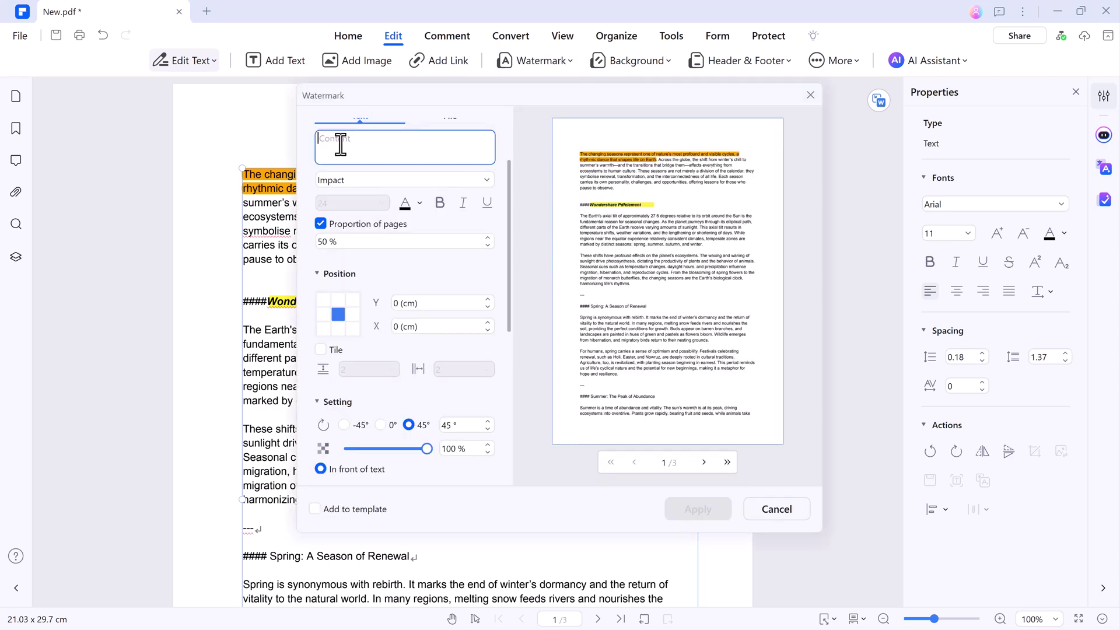
text(Watermark)
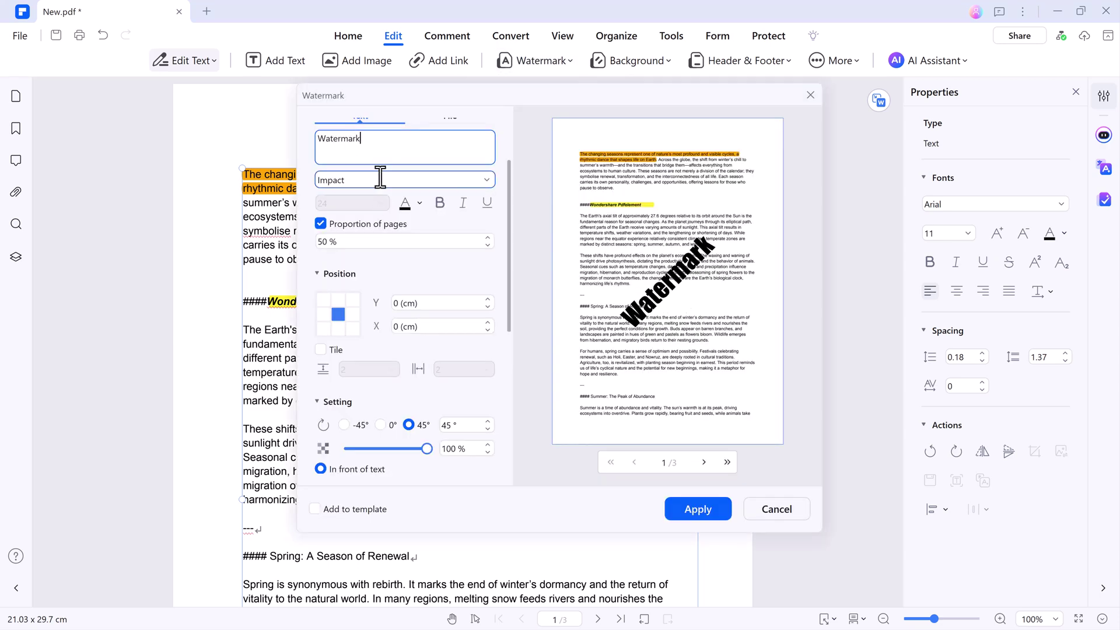
click(376, 180)
click(486, 180)
click(357, 330)
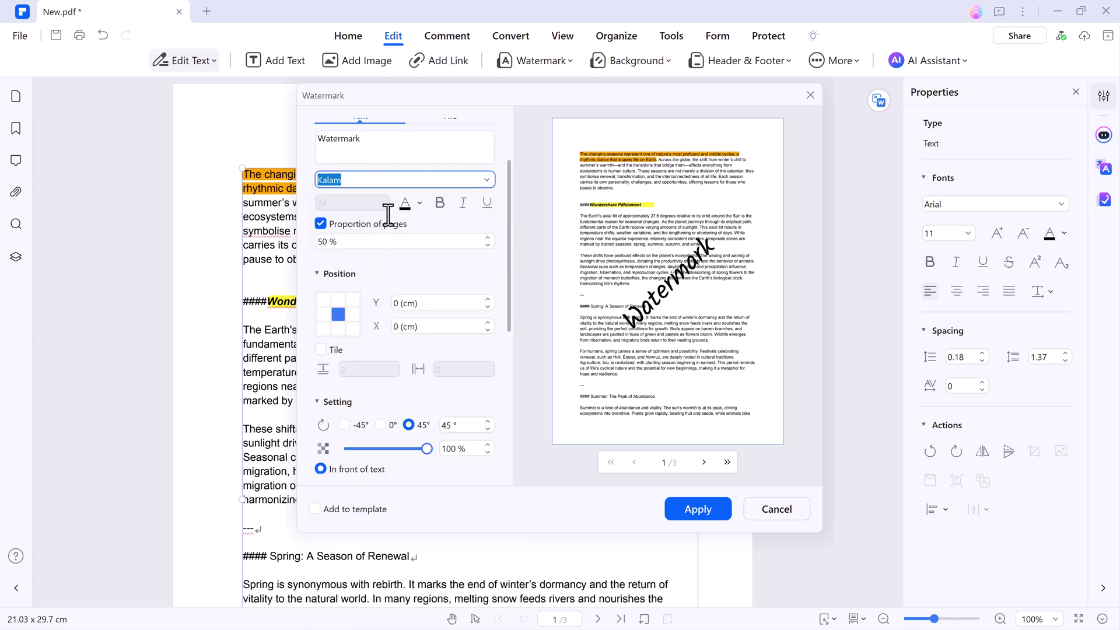
click(441, 204)
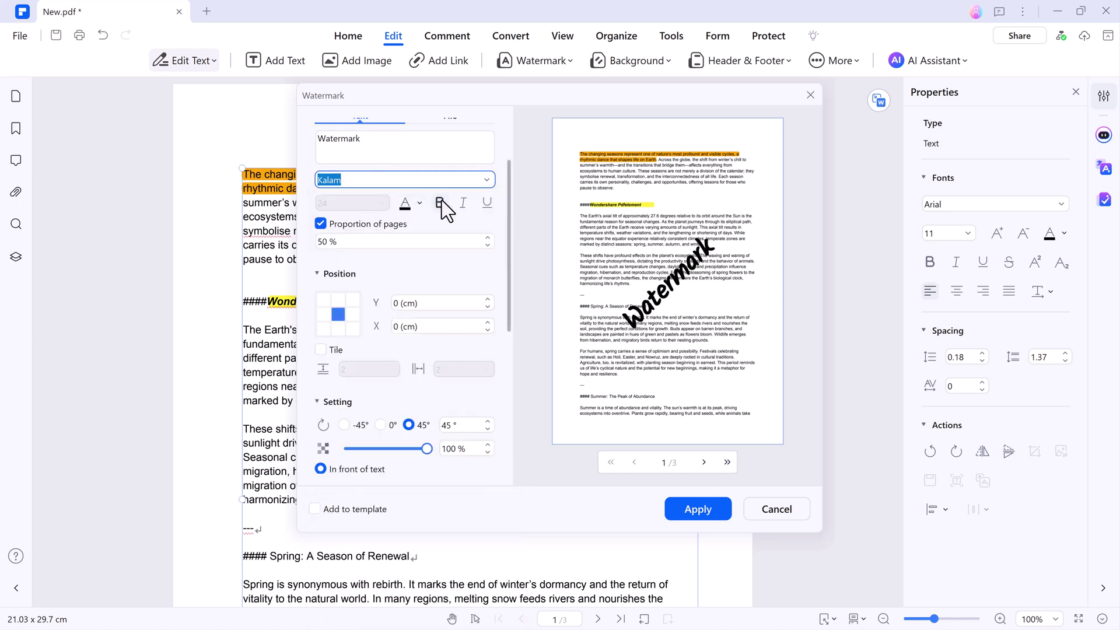
click(463, 203)
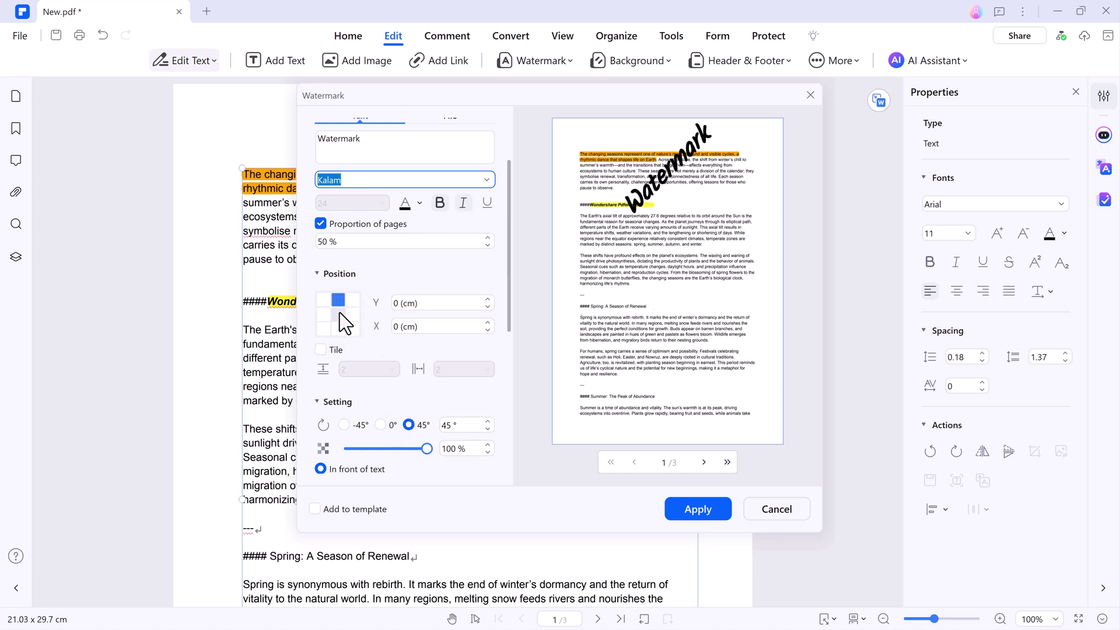
Set the watermark to 31% opacity and apply it to all pages.
scroll(359, 409, down, 5)
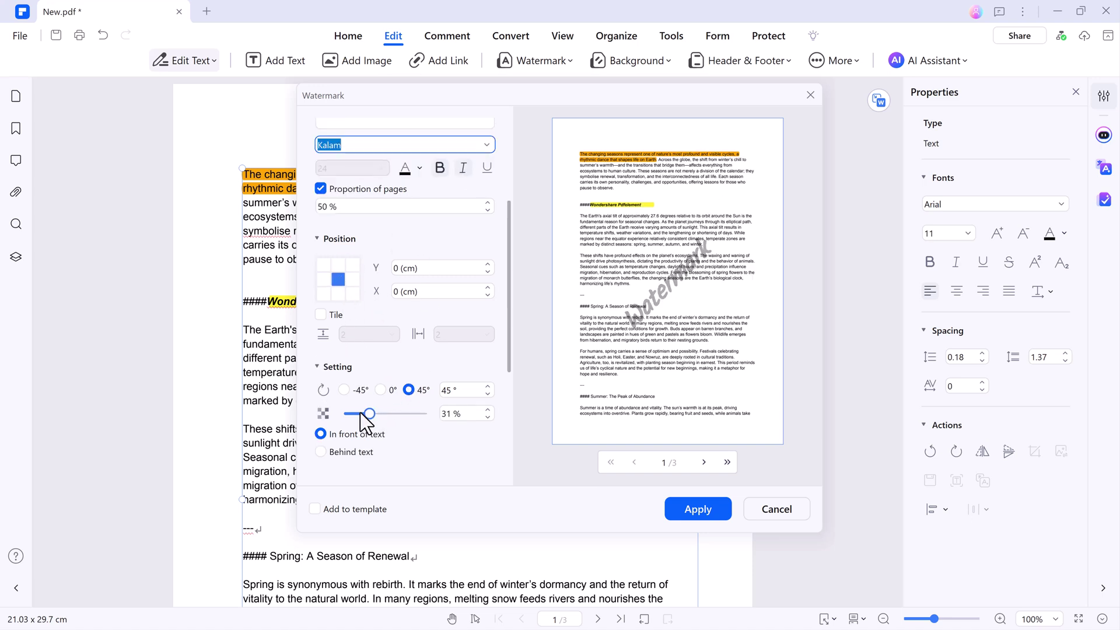
scroll(360, 412, down, 3)
scroll(408, 450, down, 2)
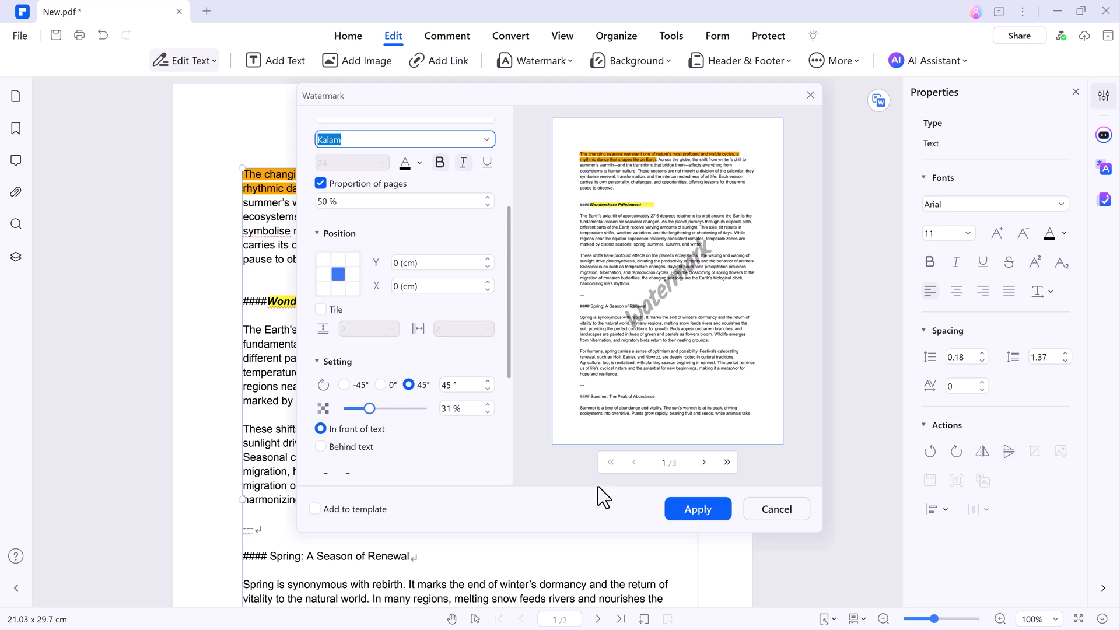
click(698, 510)
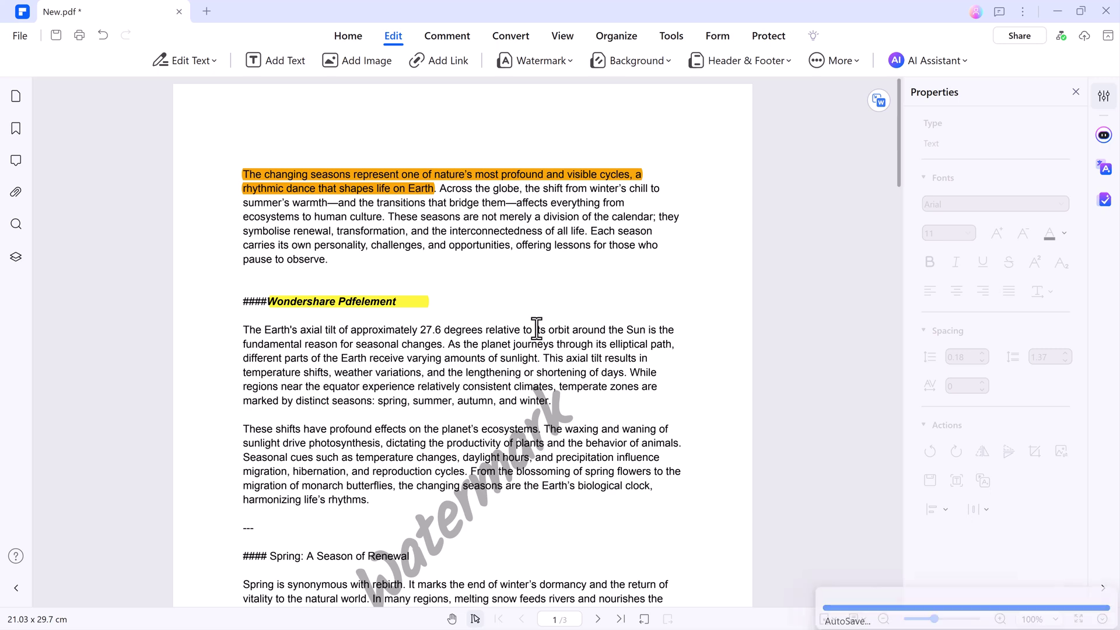
scroll(597, 353, down, 2)
scroll(581, 353, down, 1)
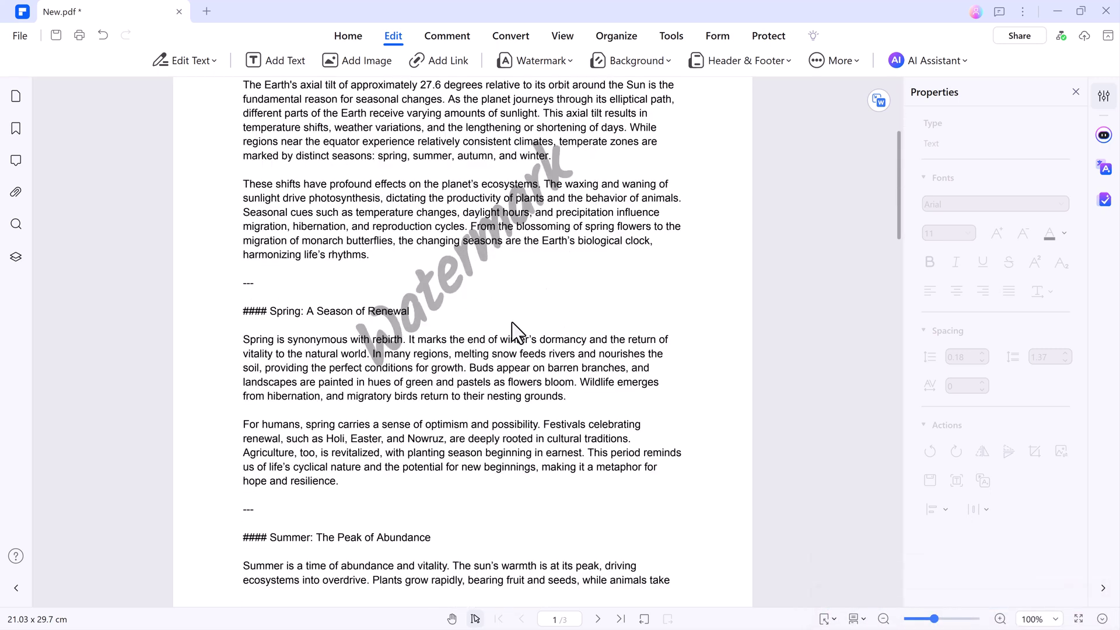
Yellow-highlight 'These shifts have profound effects' and underline the opening axial-tilt sentence in red.
click(447, 35)
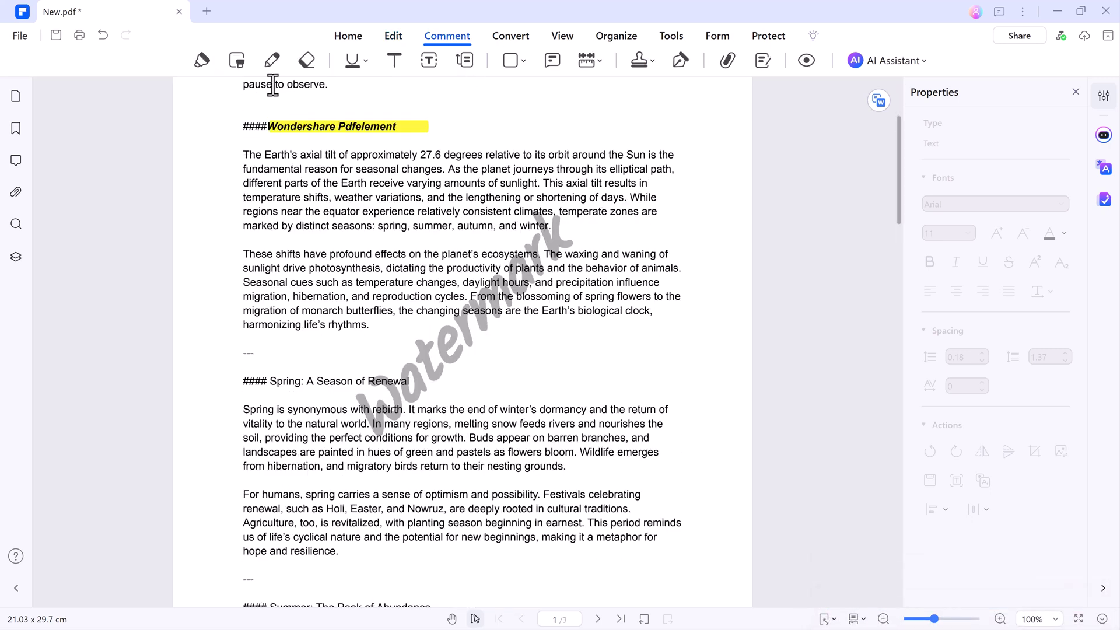
click(203, 61)
click(213, 91)
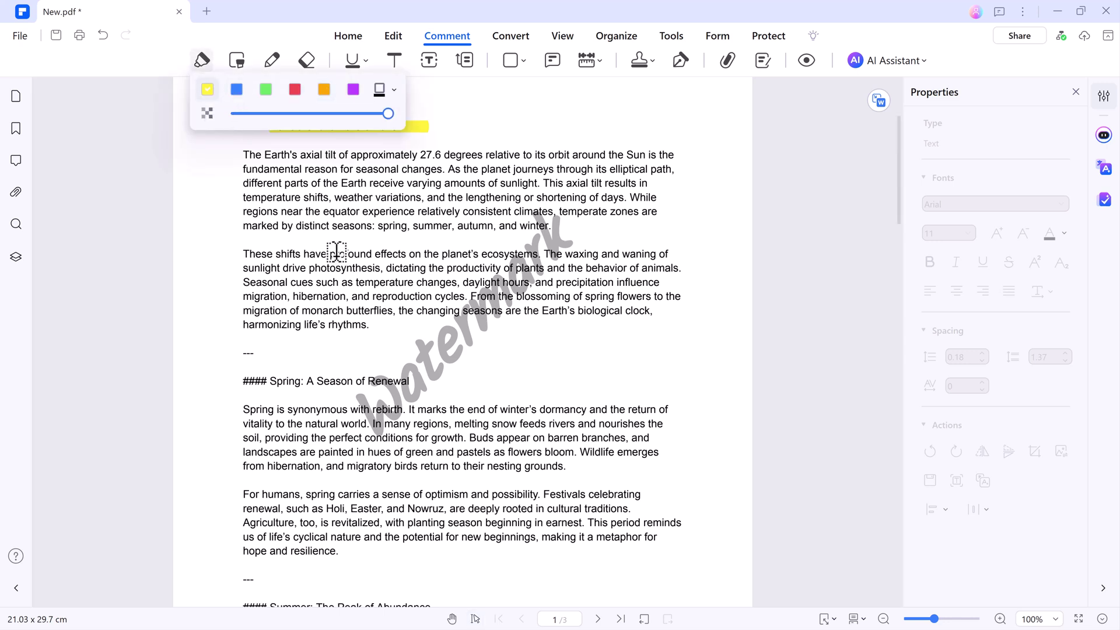
drag(243, 254, 403, 252)
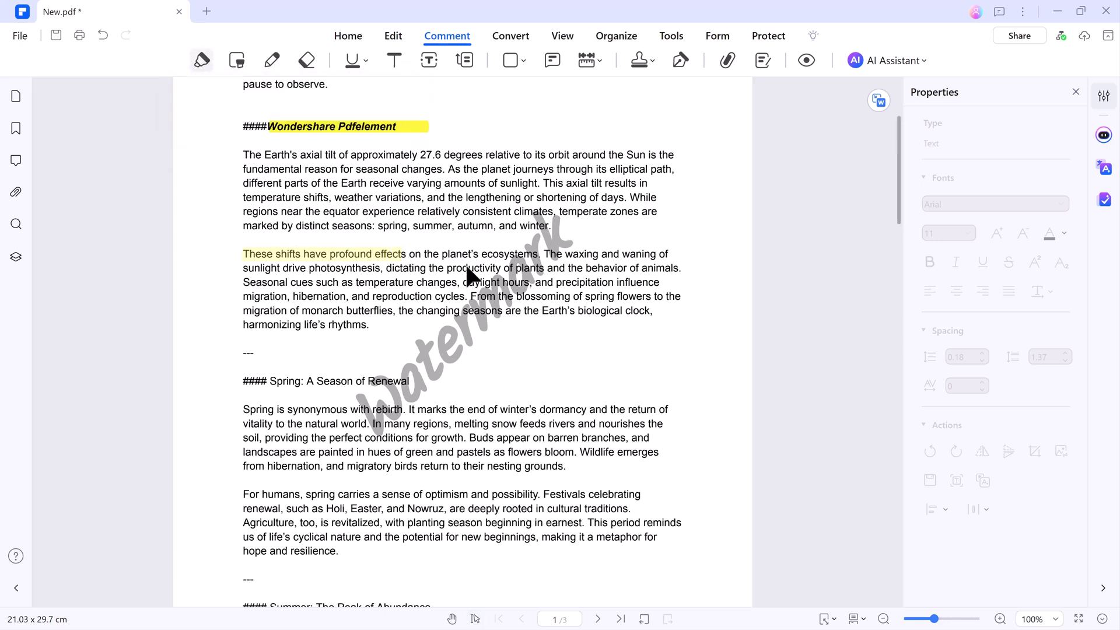
drag(243, 155, 442, 171)
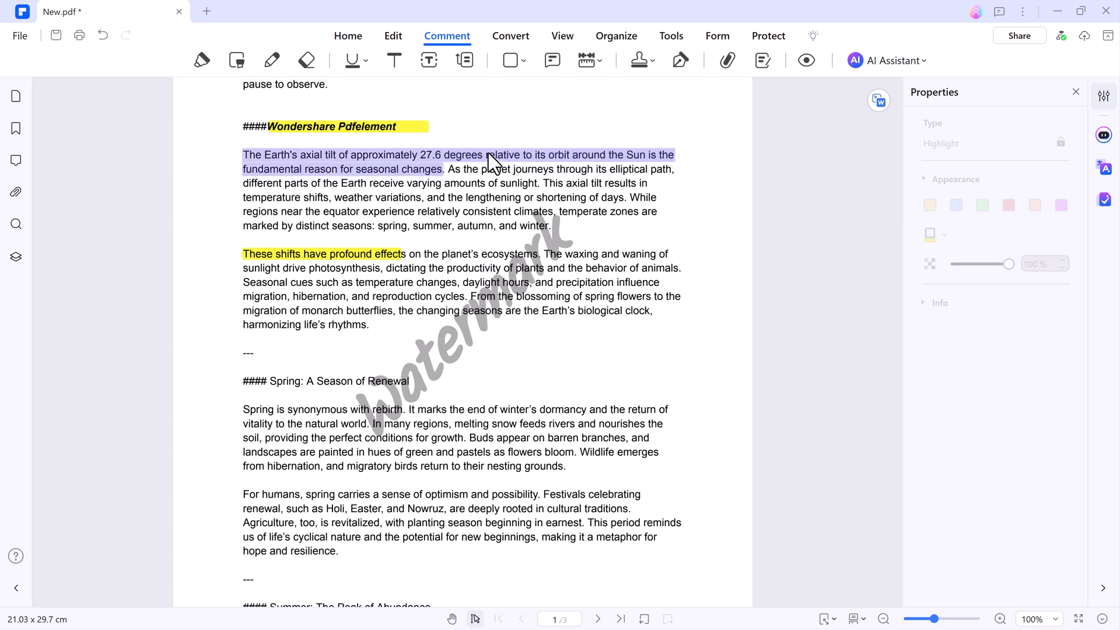
key(ctrl+u)
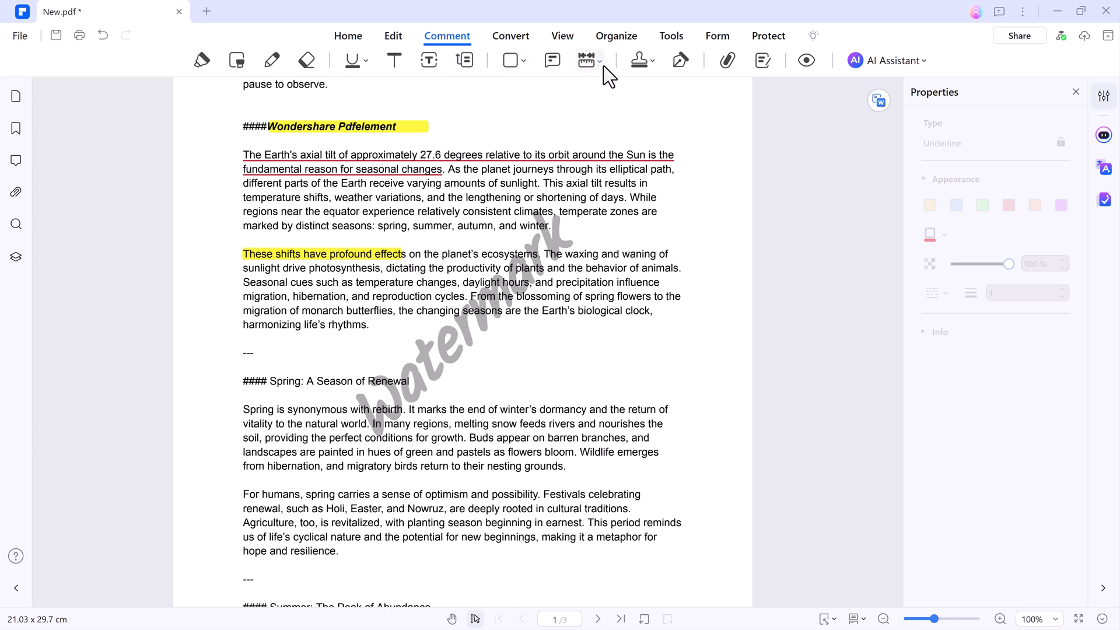
Place the green FINAL stamp on page one and shrink it below the Summer paragraph.
click(641, 60)
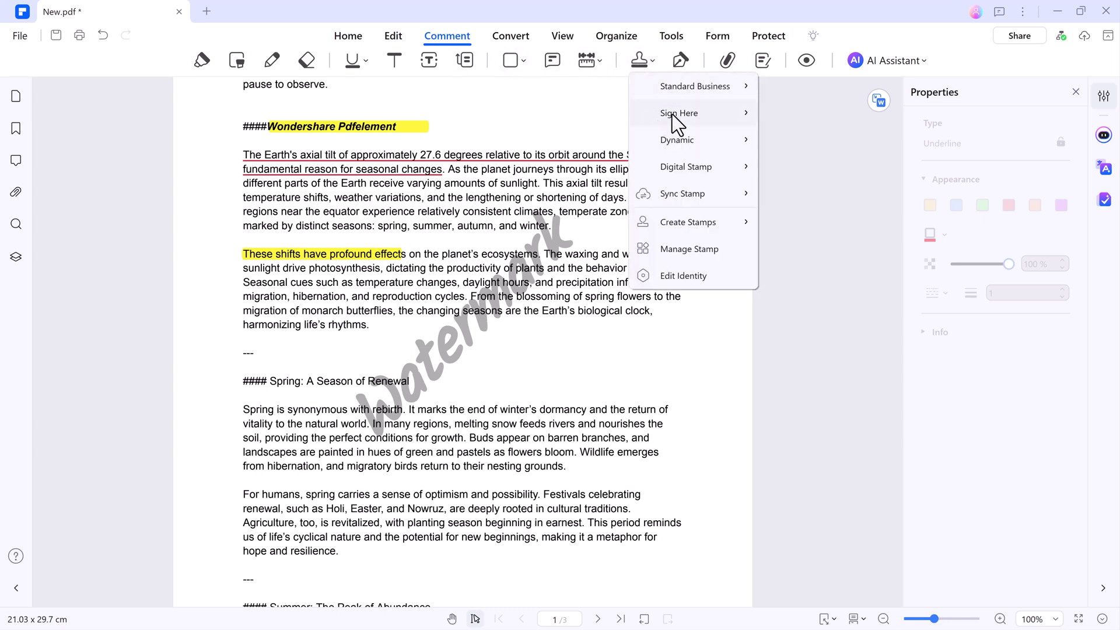
mouse_move(678, 96)
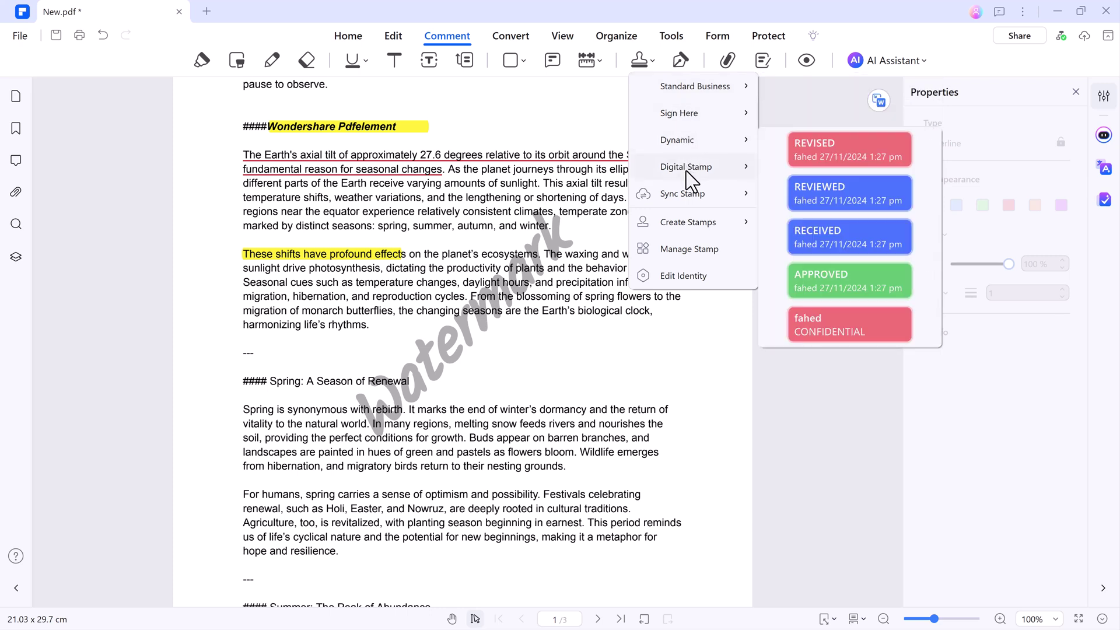
mouse_move(689, 198)
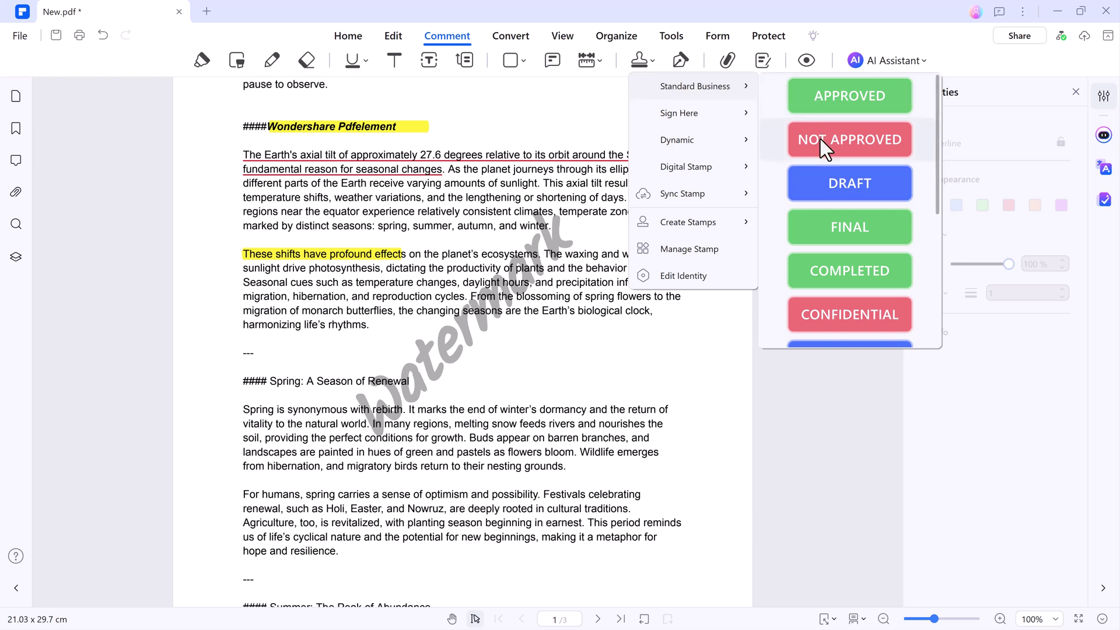
click(844, 221)
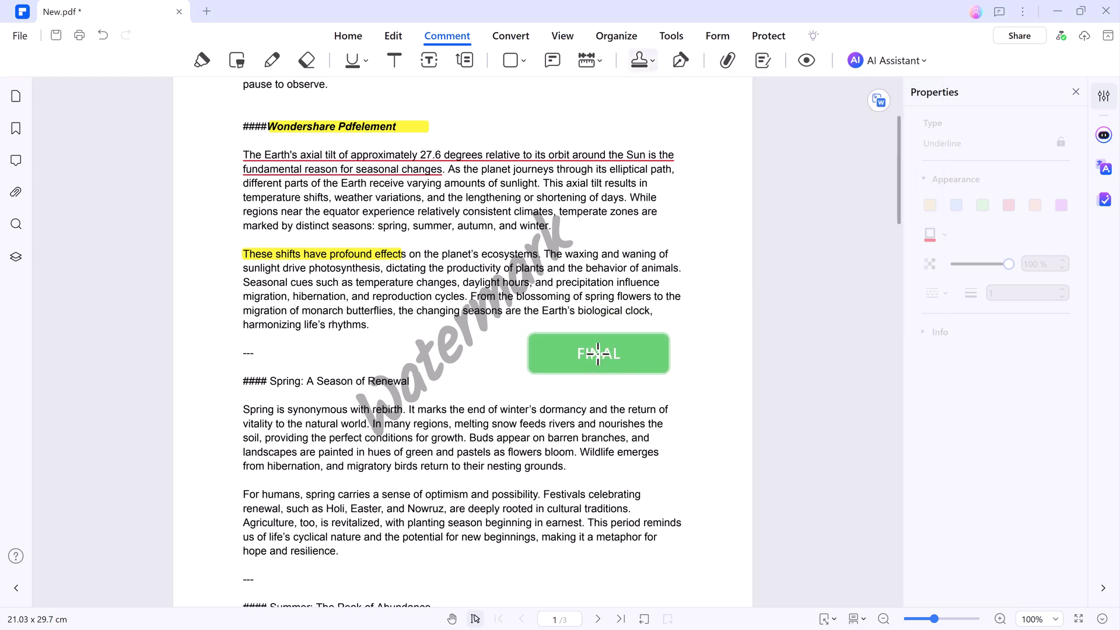
scroll(595, 356, down, 1)
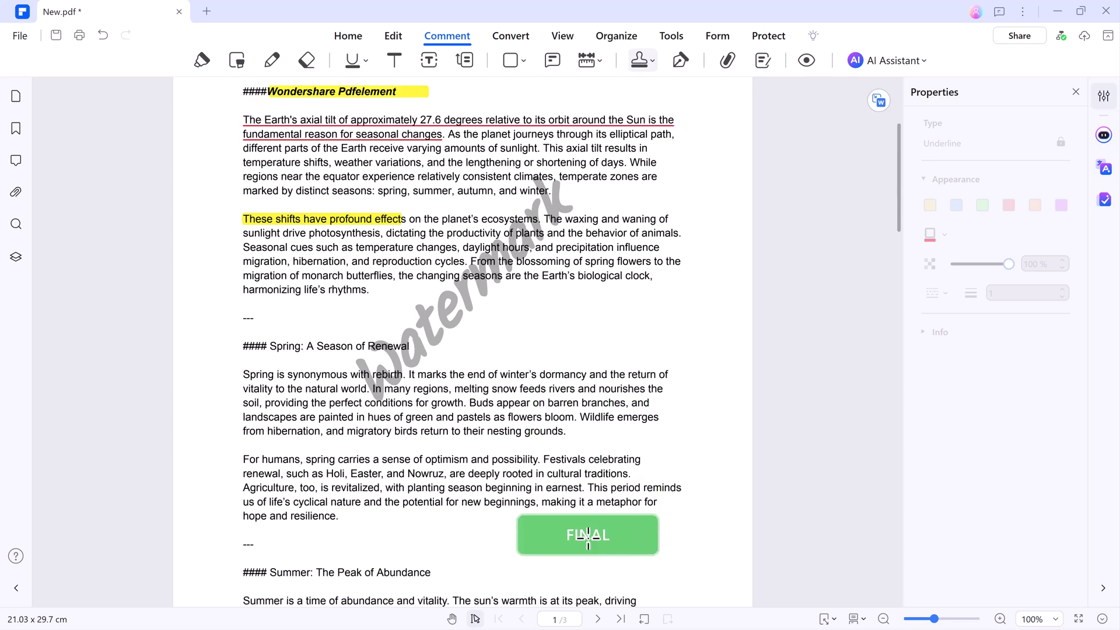
click(586, 539)
scroll(649, 567, down, 3)
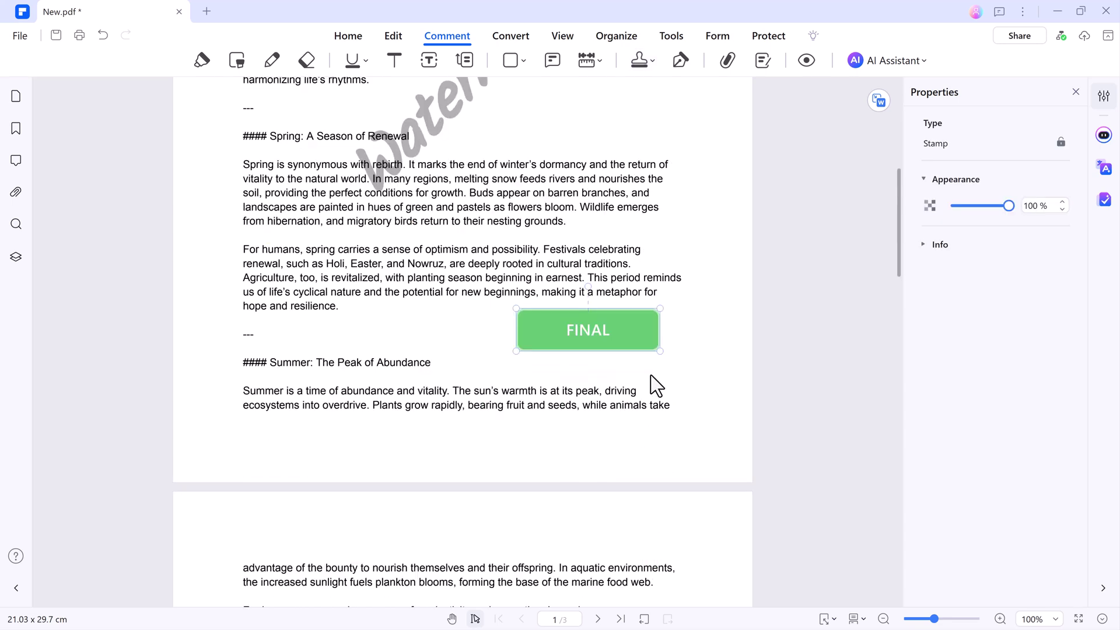
drag(659, 350, 594, 448)
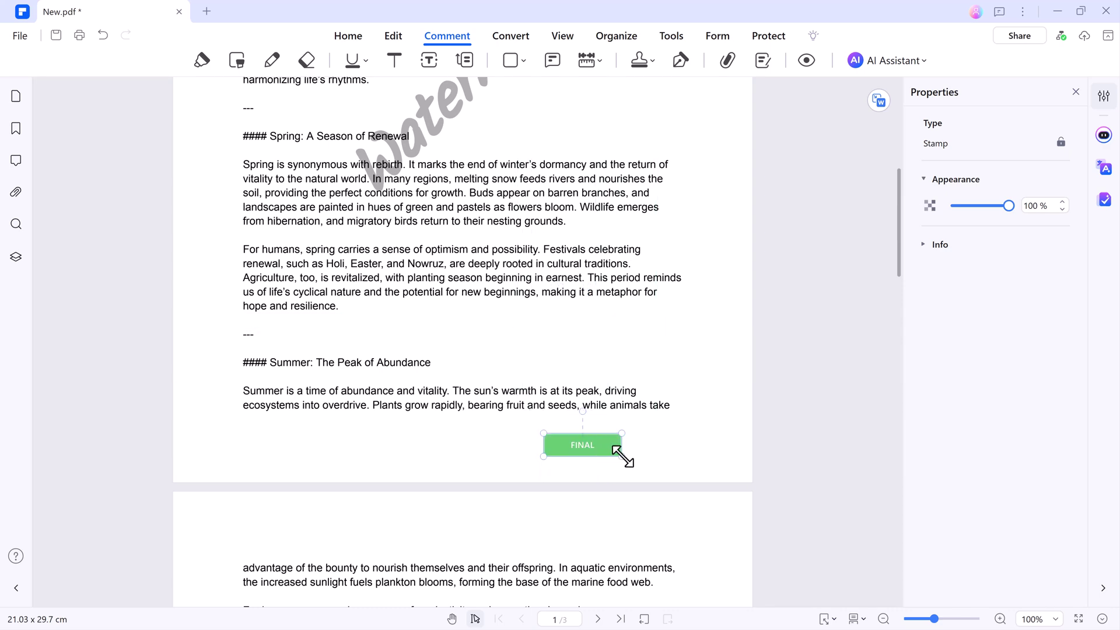
scroll(631, 249, up, 6)
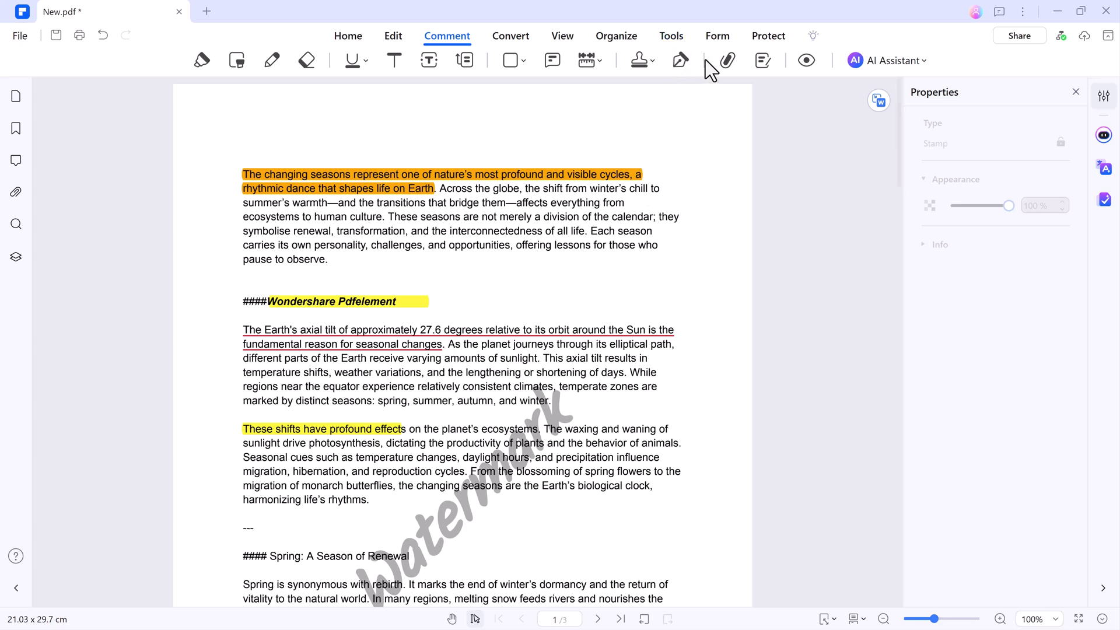
Convert New.pdf to PowerPoint (*.pptx) output, saving New.pptx on the Desktop.
click(514, 35)
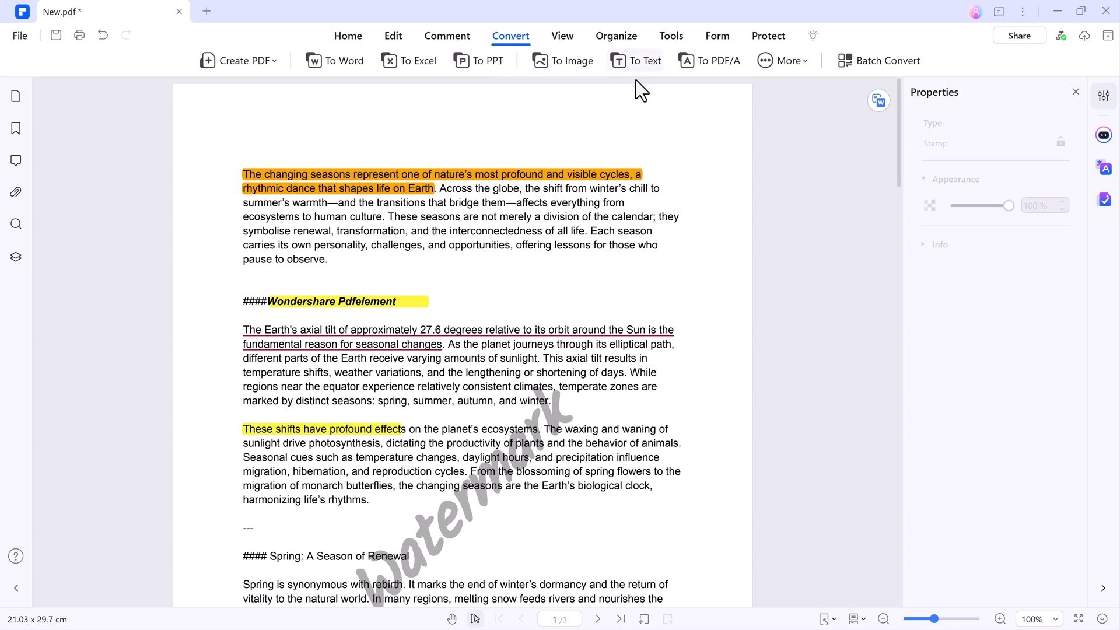
click(342, 65)
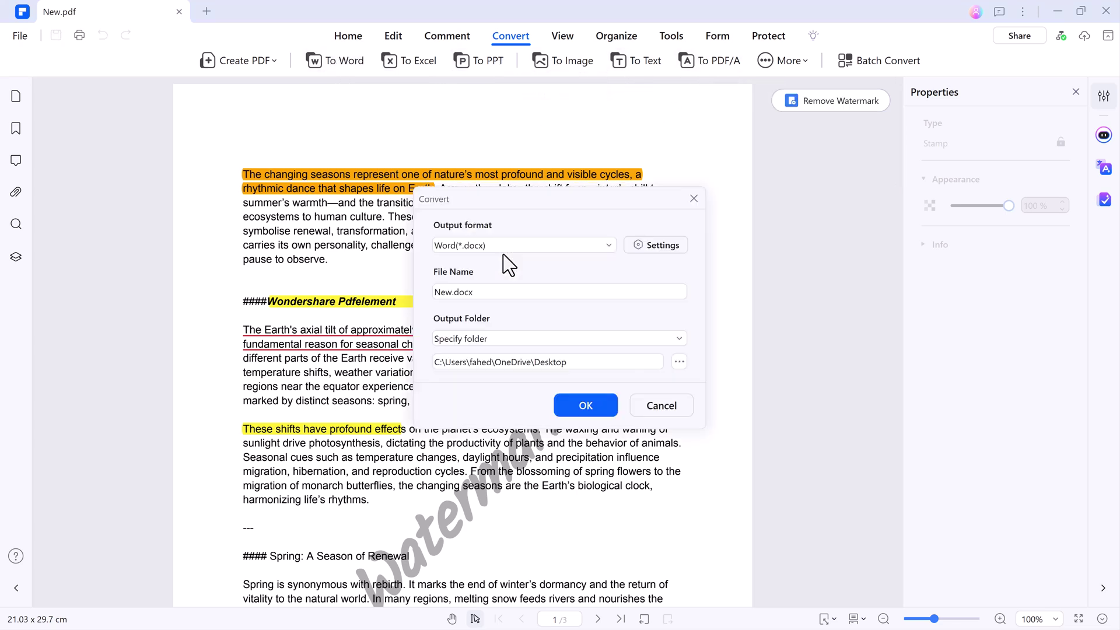
click(608, 245)
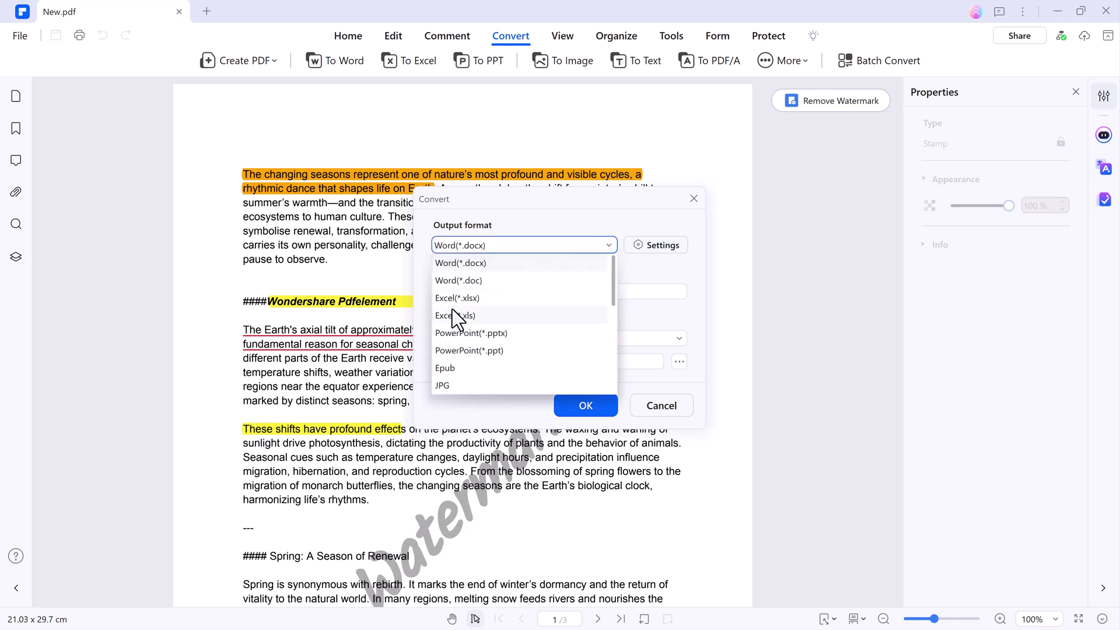
click(474, 334)
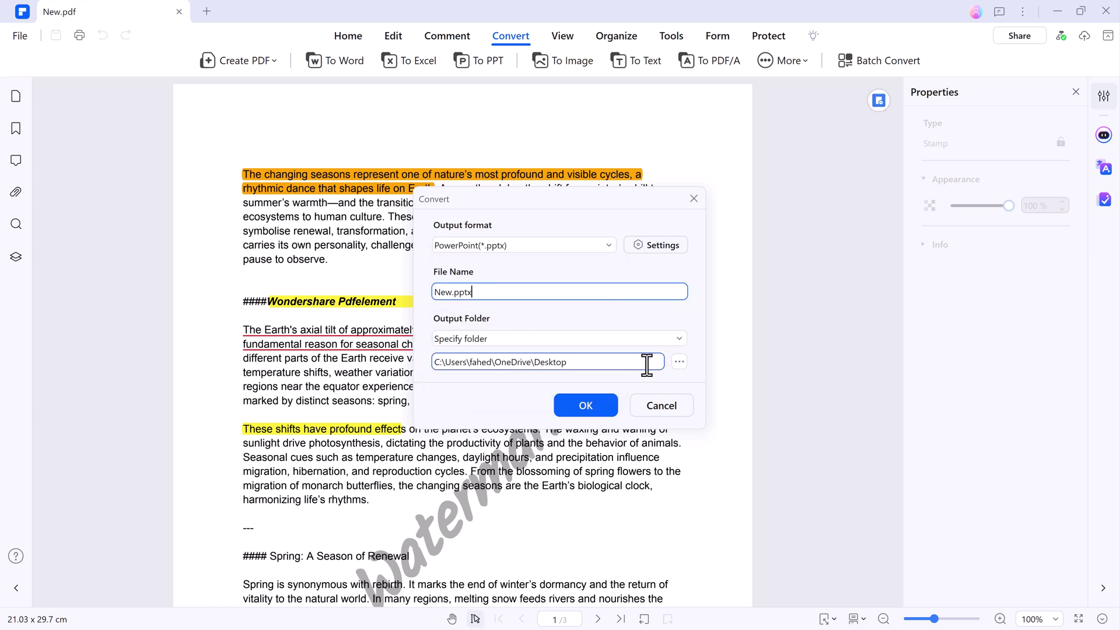
click(589, 408)
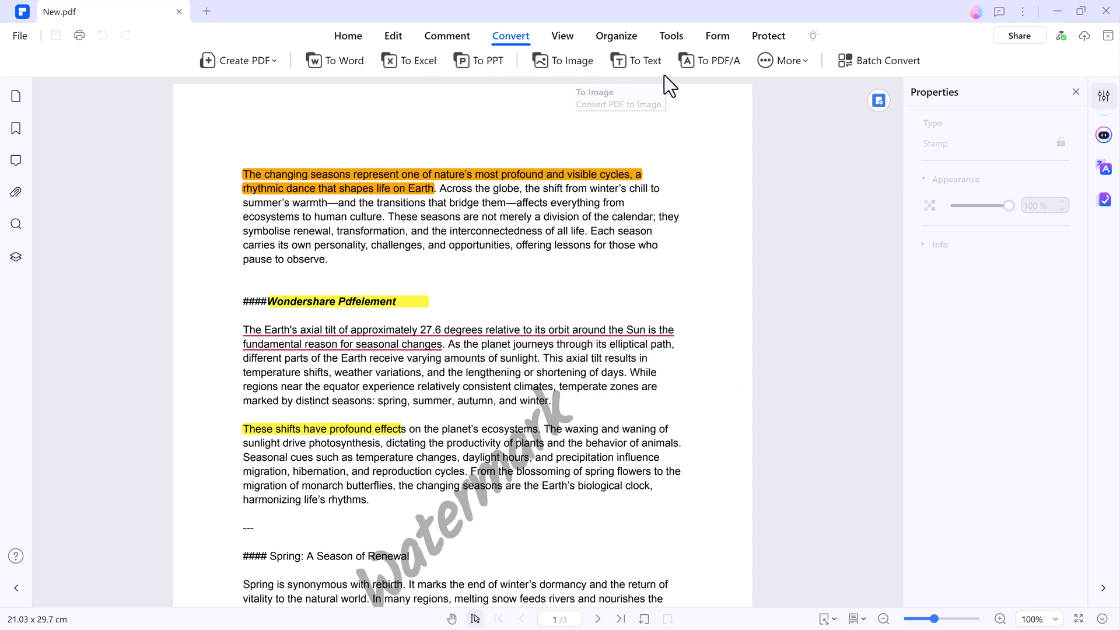
click(552, 35)
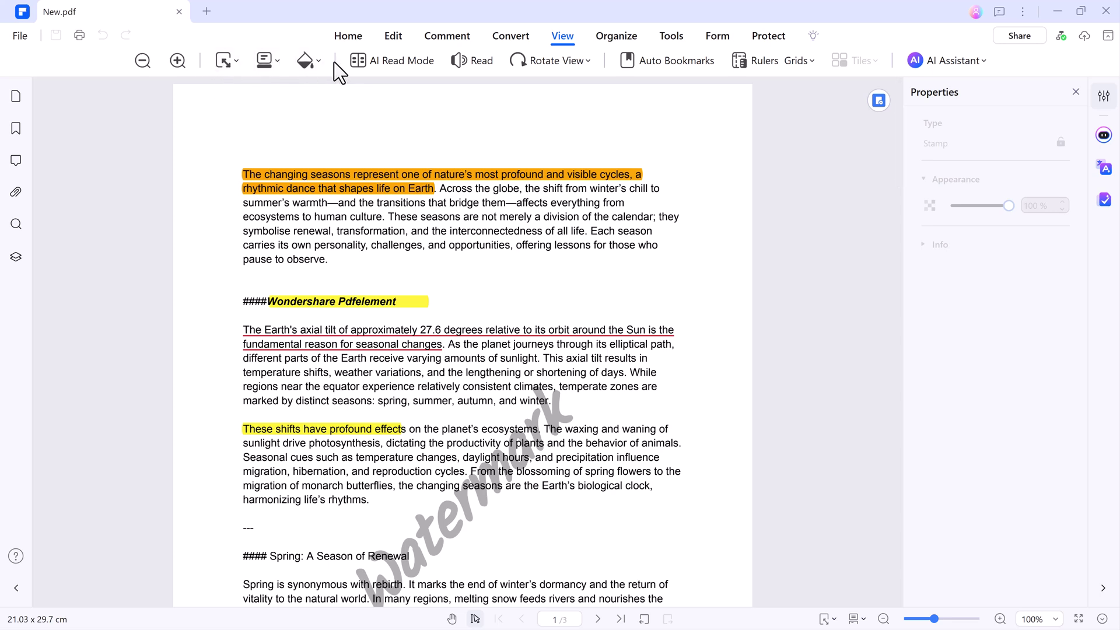
click(377, 62)
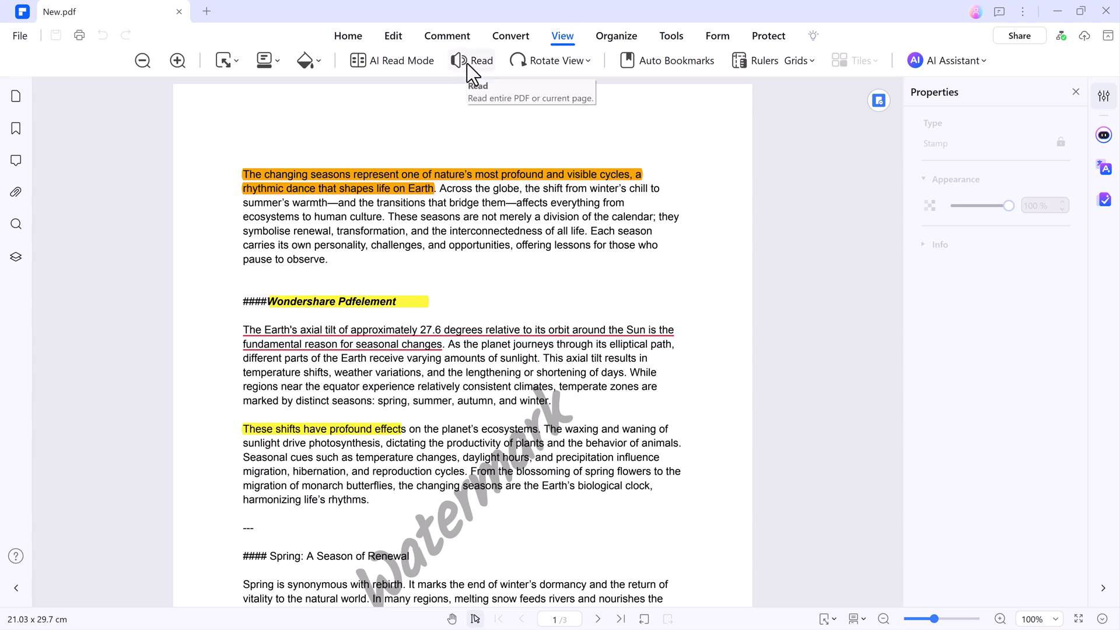
click(470, 65)
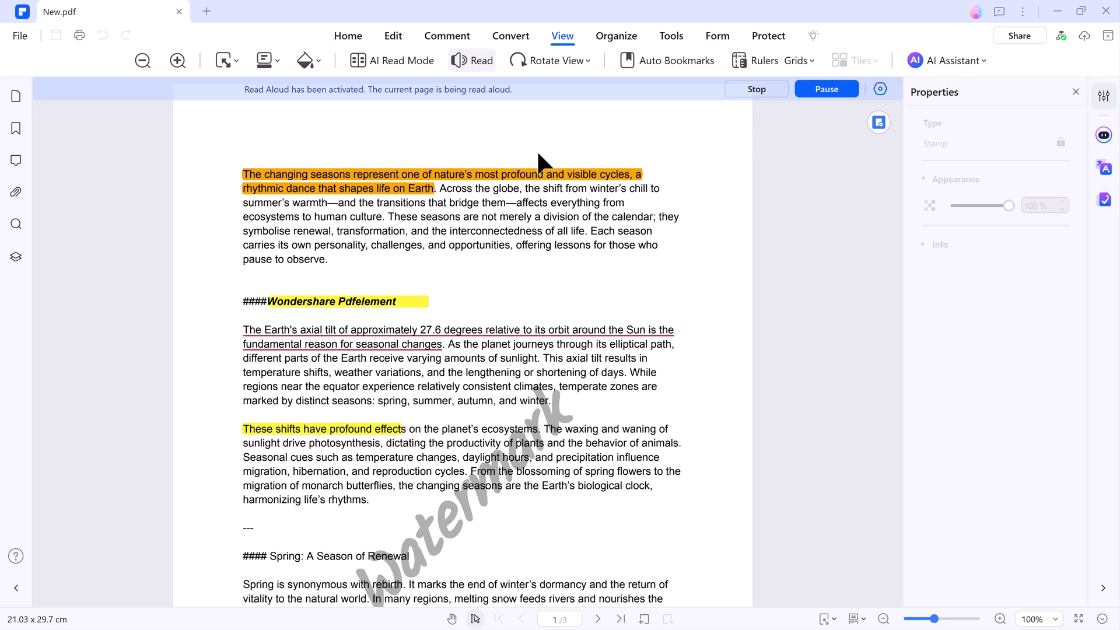
click(756, 89)
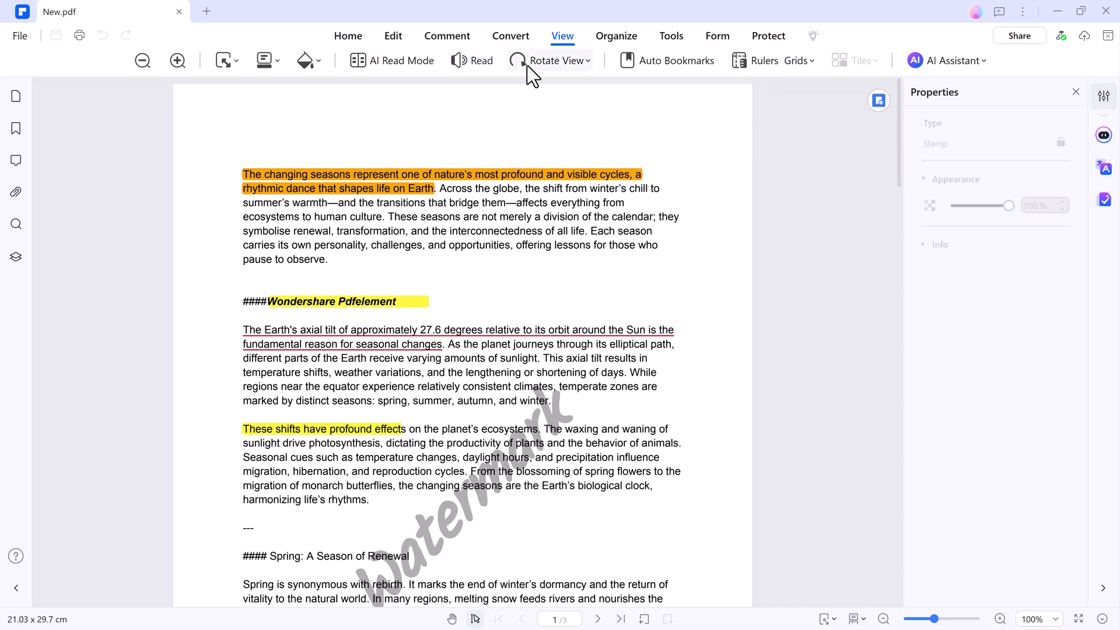
click(551, 65)
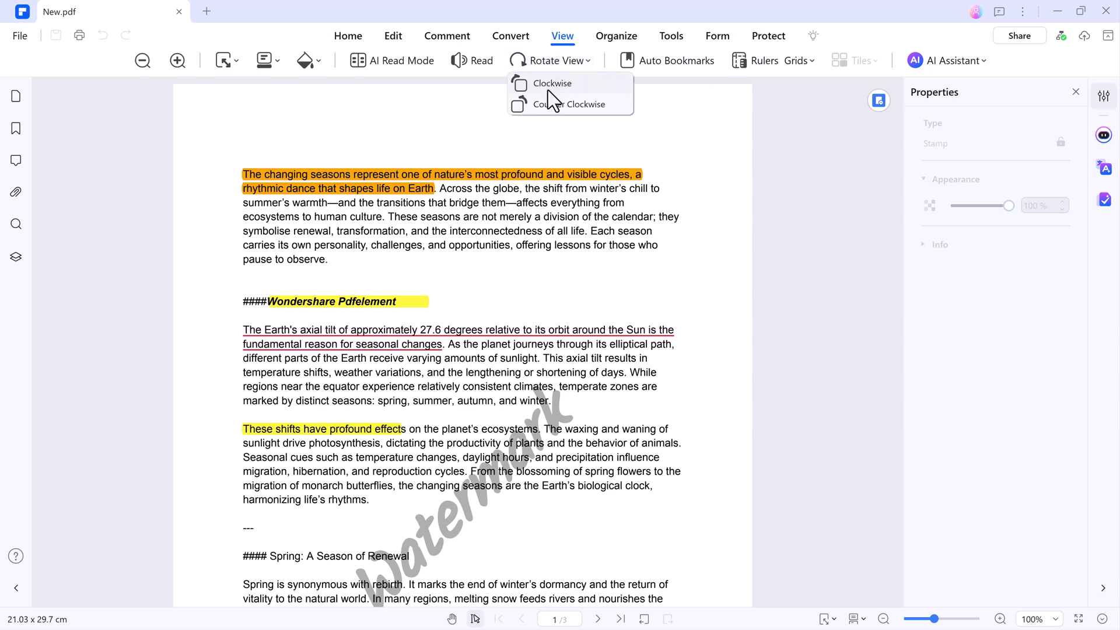
click(552, 82)
click(553, 64)
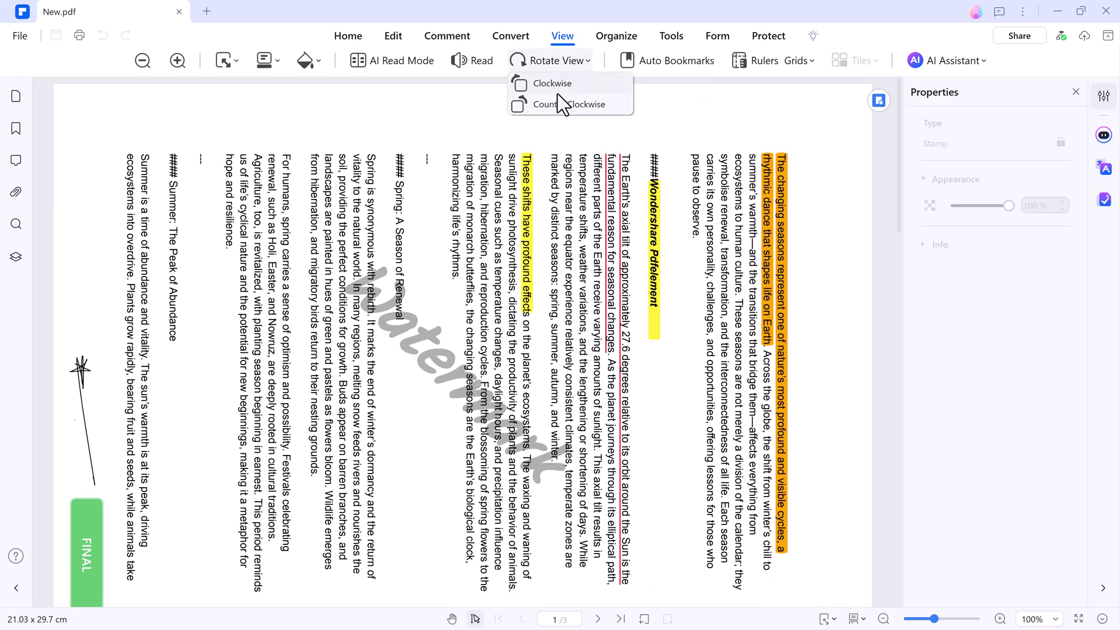
click(563, 109)
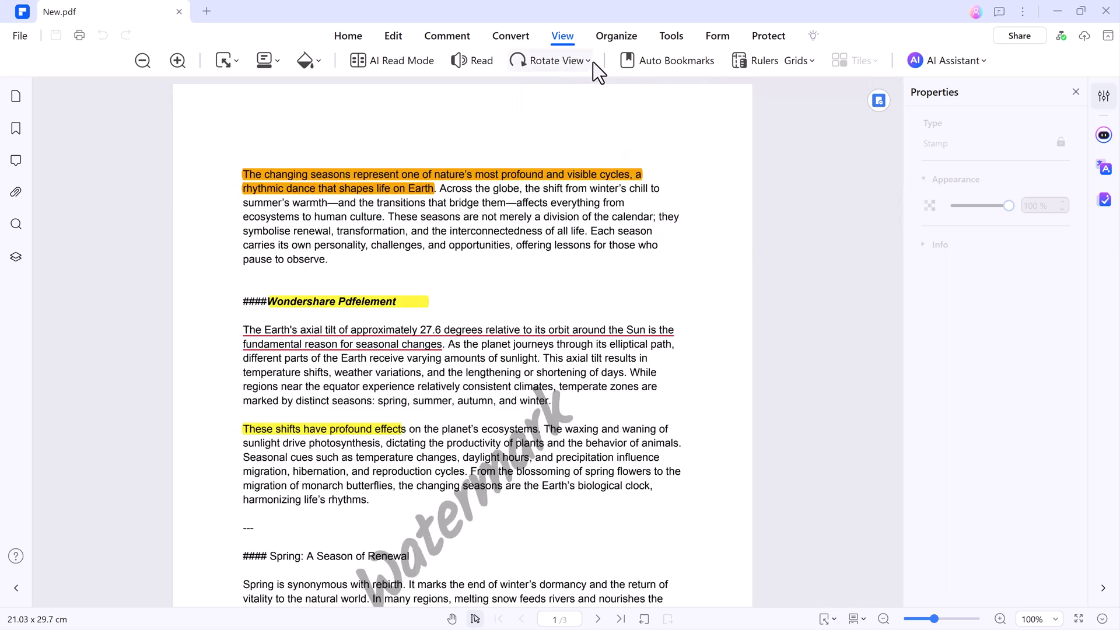
Show the Organize page thumbnails and review the Extract, Split and Insert options.
click(616, 36)
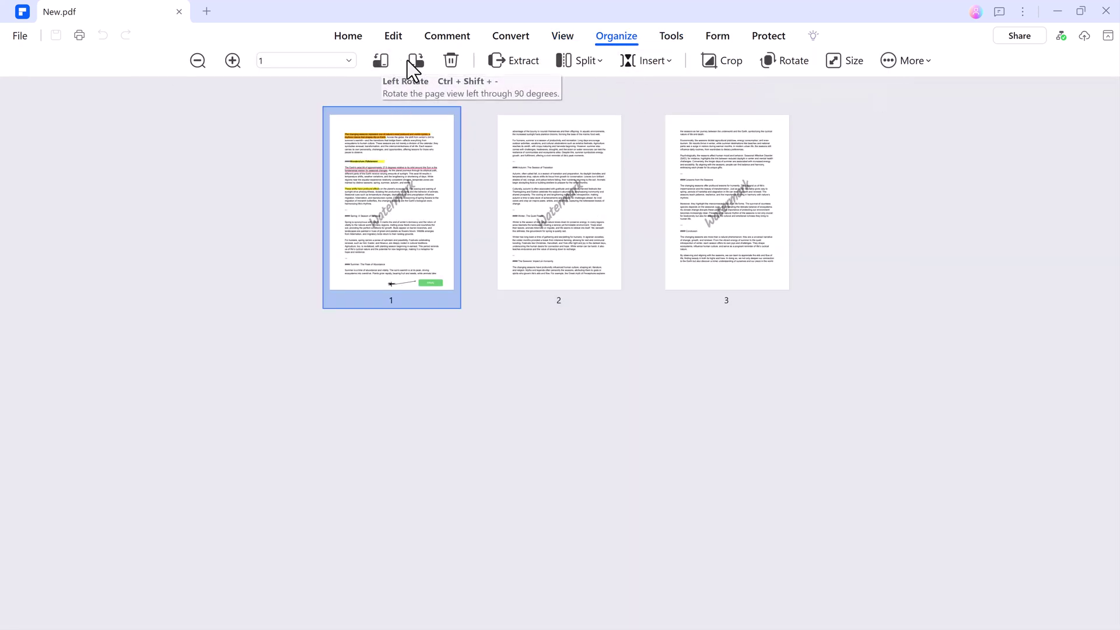
click(513, 66)
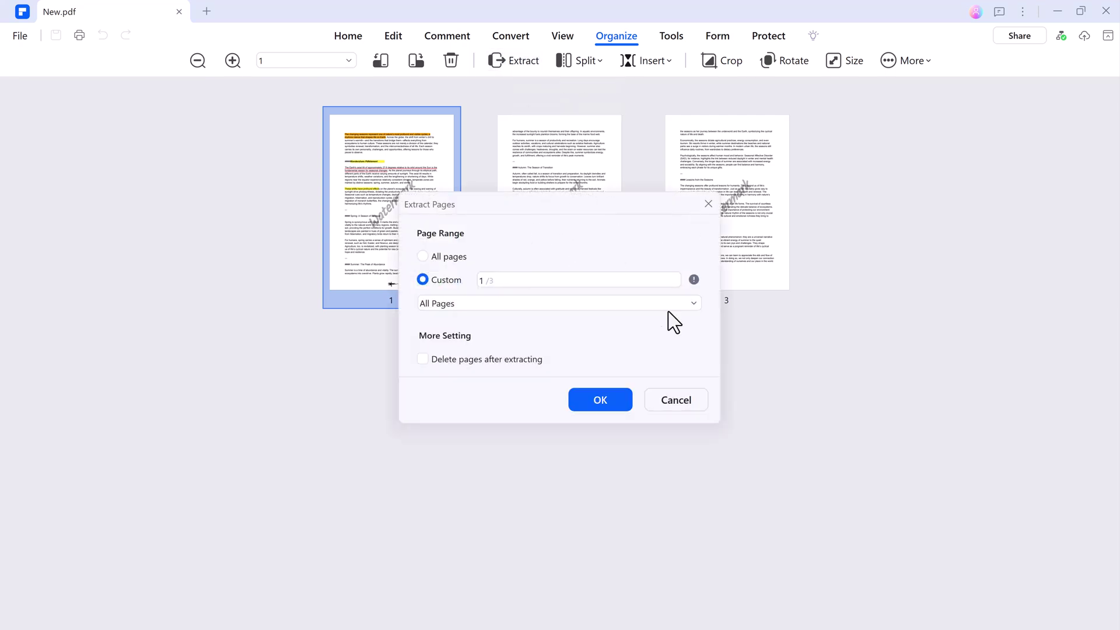
click(712, 204)
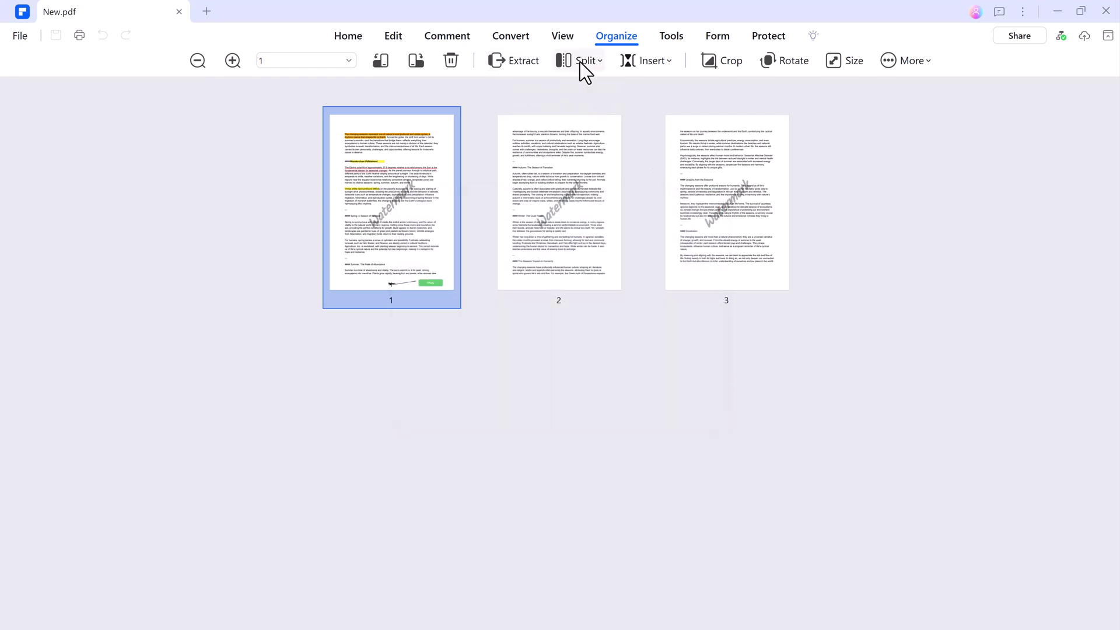
click(580, 62)
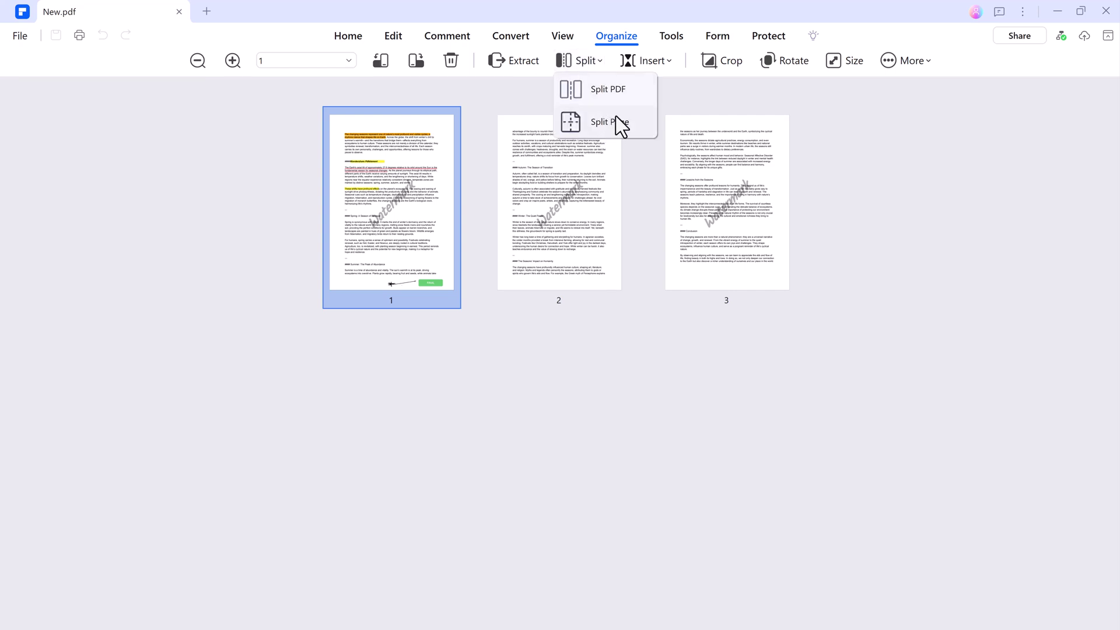
click(641, 63)
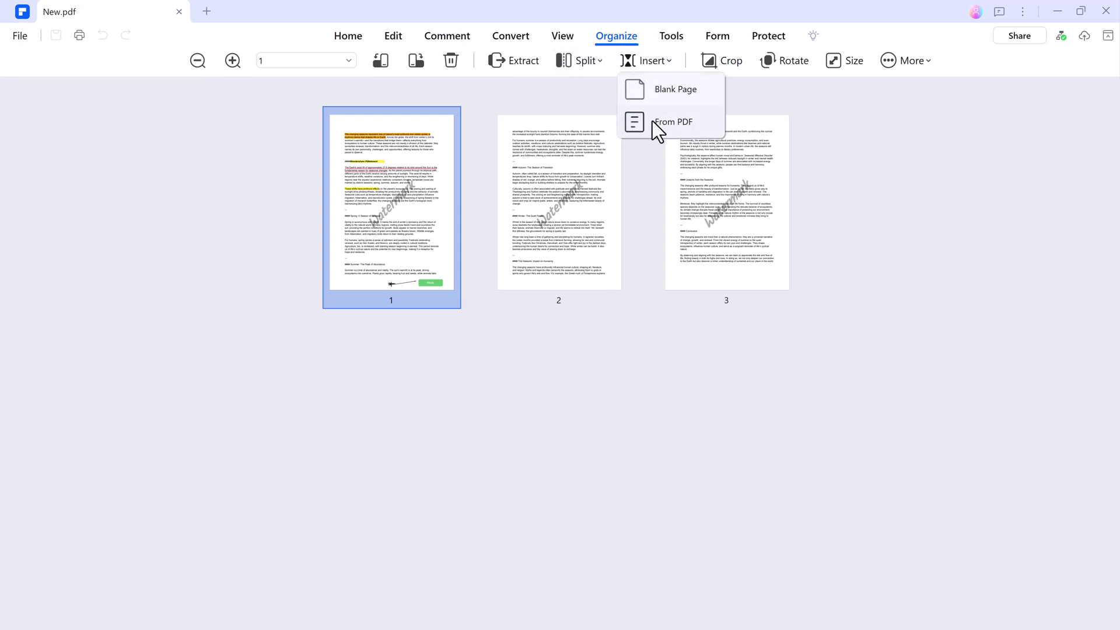
Check the Rotate settings, then glance at Form and bring up the Protect tools.
click(783, 65)
click(840, 95)
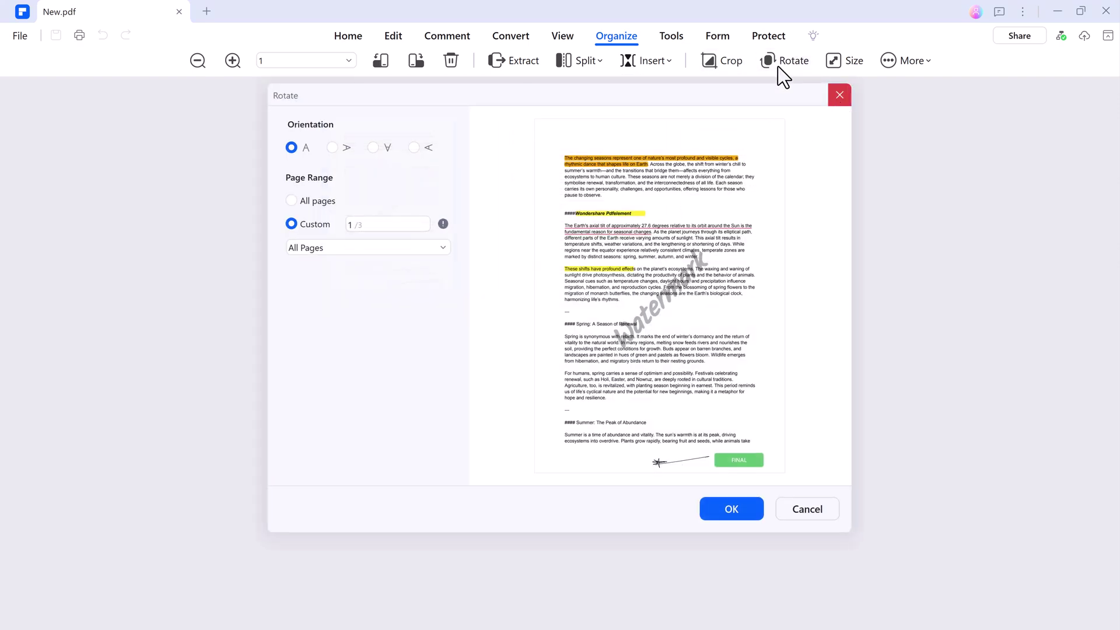
click(718, 36)
click(768, 35)
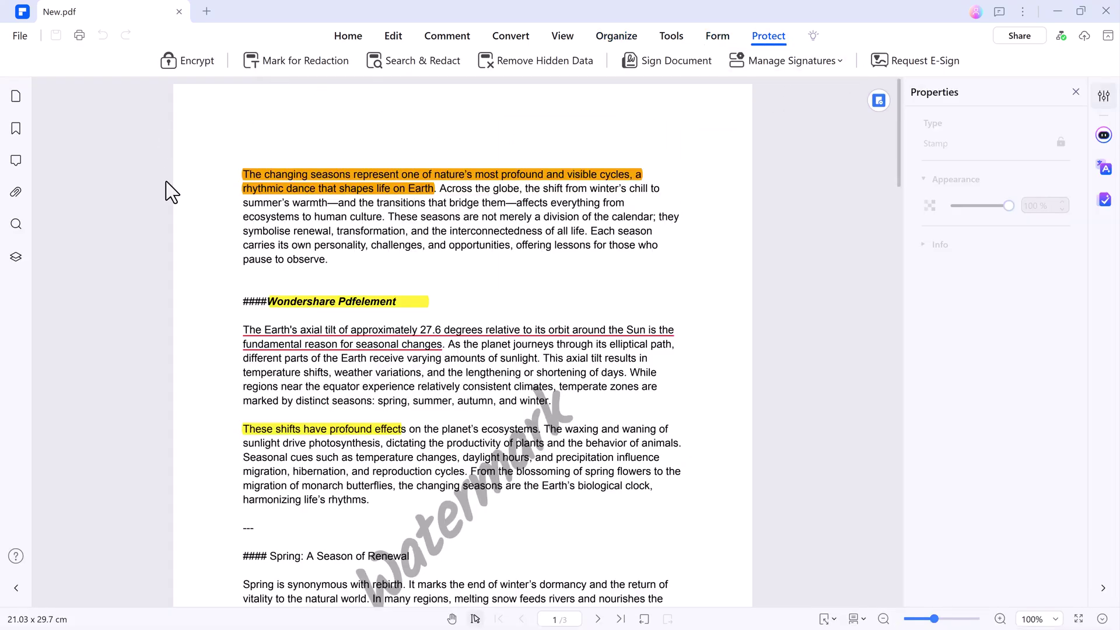
Encrypt the PDF with open and permission passwords at 128-bit AES, restricting printing and changes.
click(183, 68)
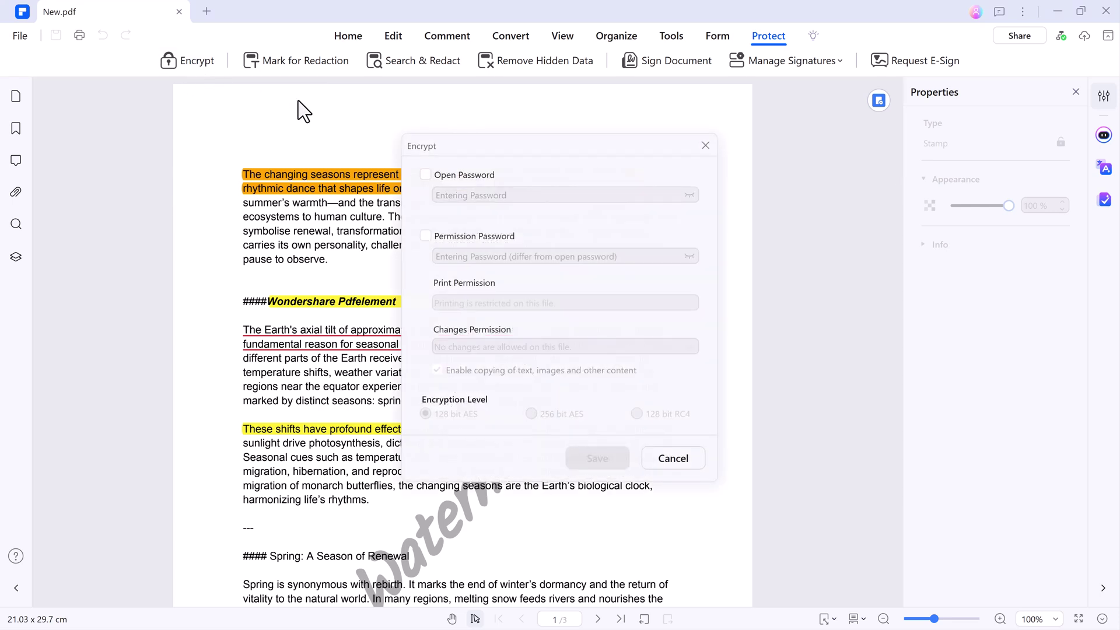
click(467, 195)
key(ctrl+v)
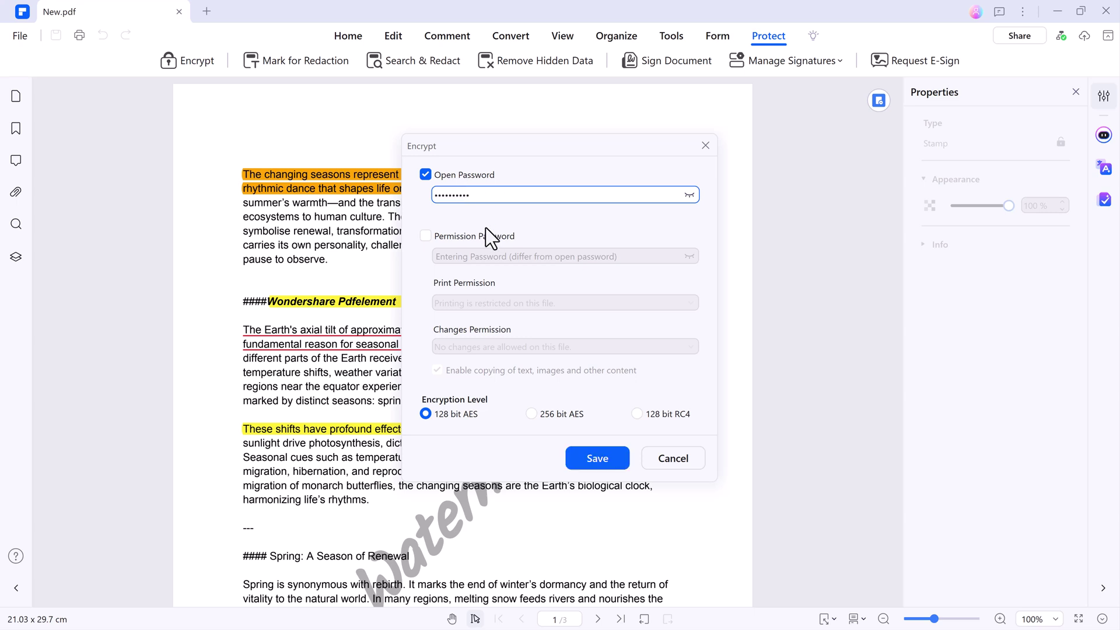
click(426, 236)
click(456, 256)
text(1)
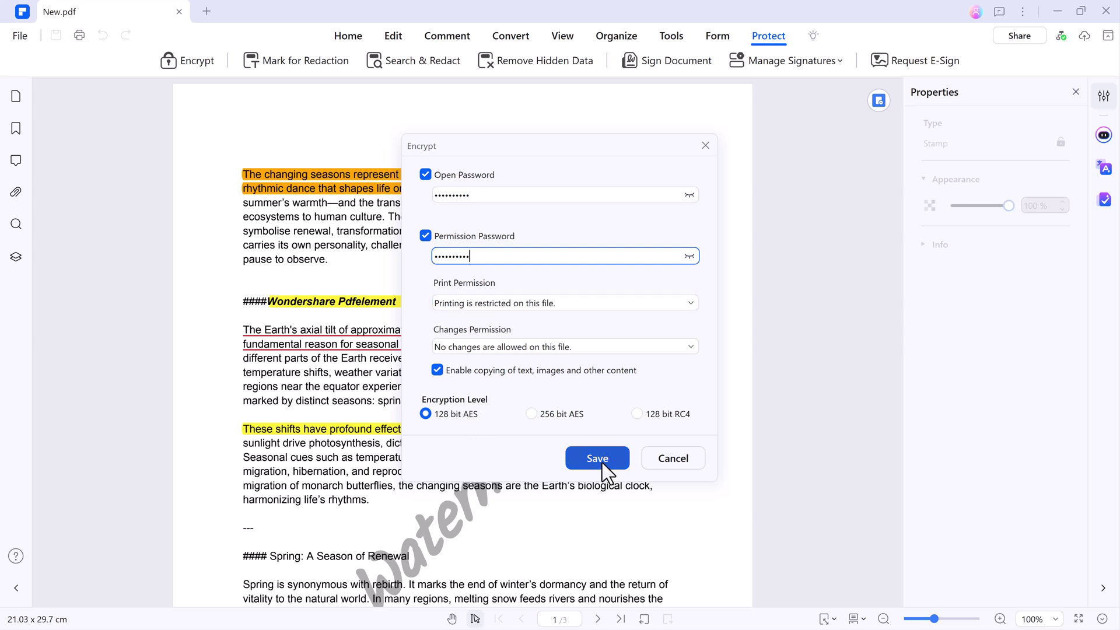
click(673, 466)
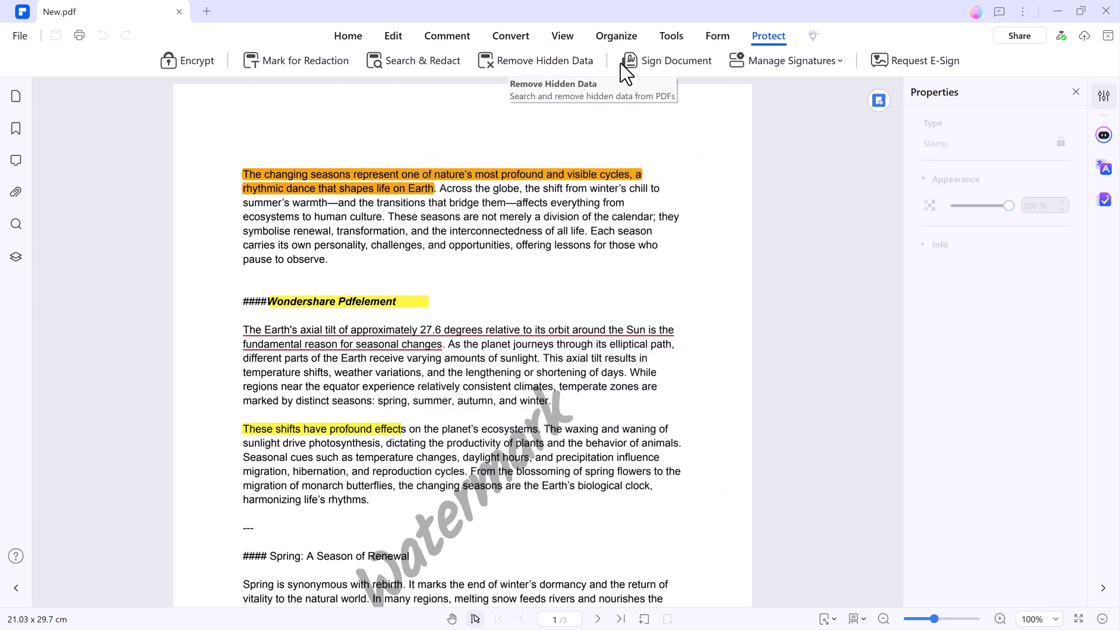
Start a Request E-Sign for New.pdf and enter the recipient's e-mail address.
click(895, 61)
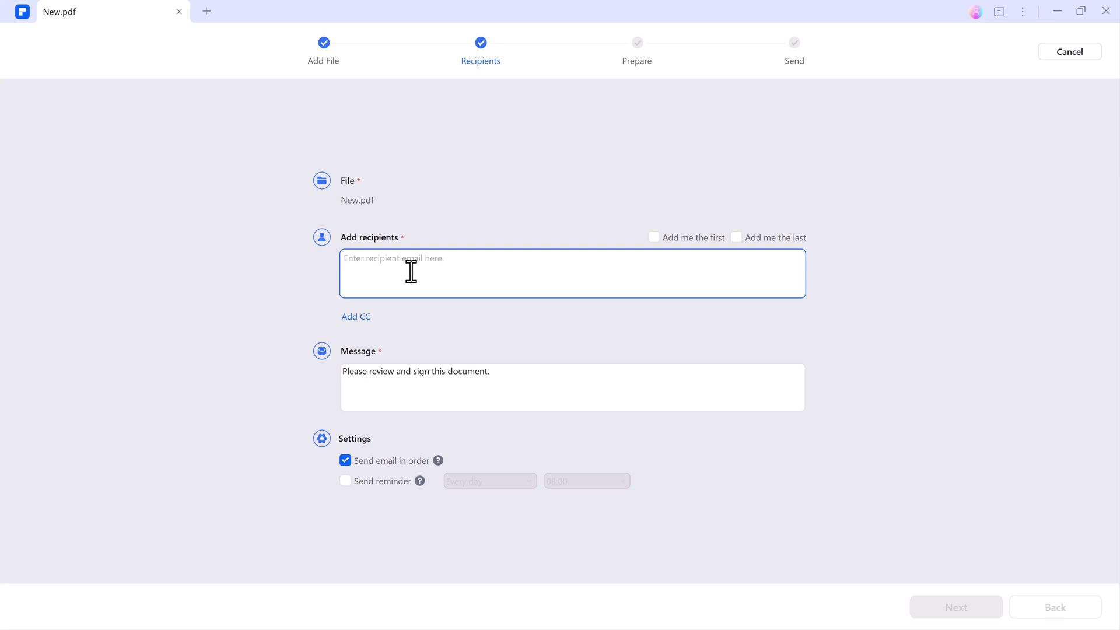
text(Ai)
click(403, 377)
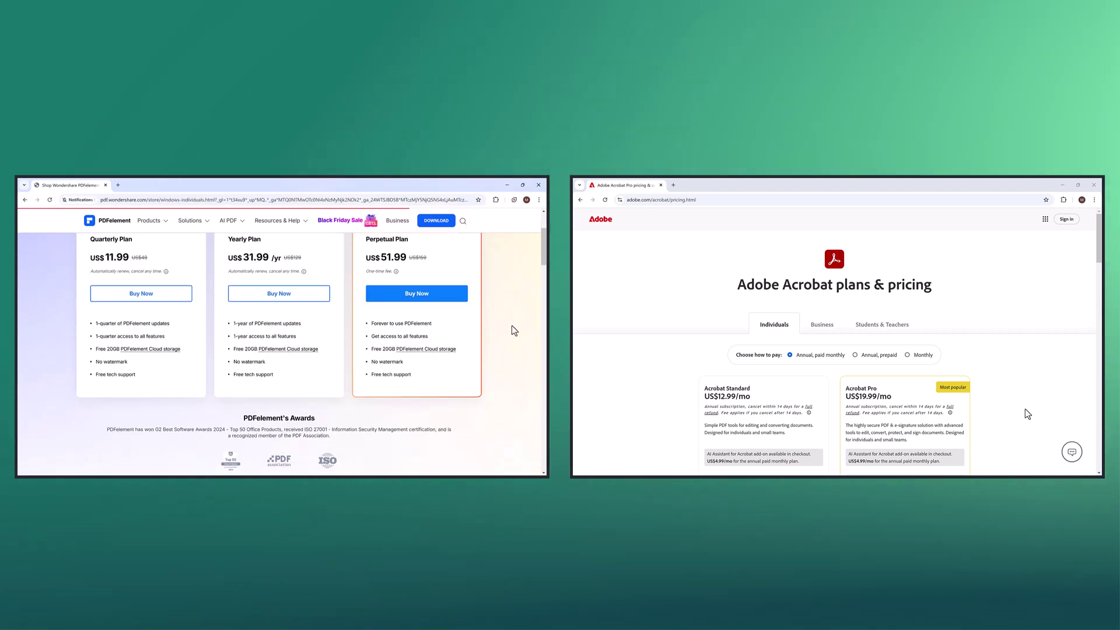
Switch Acrobat pricing to Annual, prepaid and view the Business and Students & Teachers plans.
scroll(514, 330, up, 1)
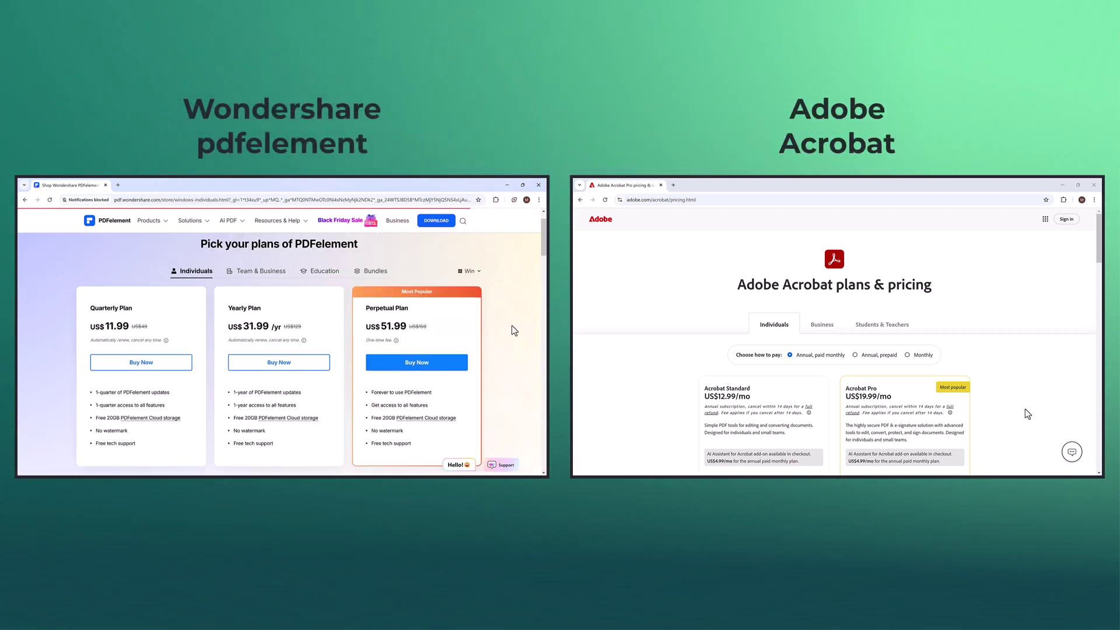
scroll(1029, 415, down, 2)
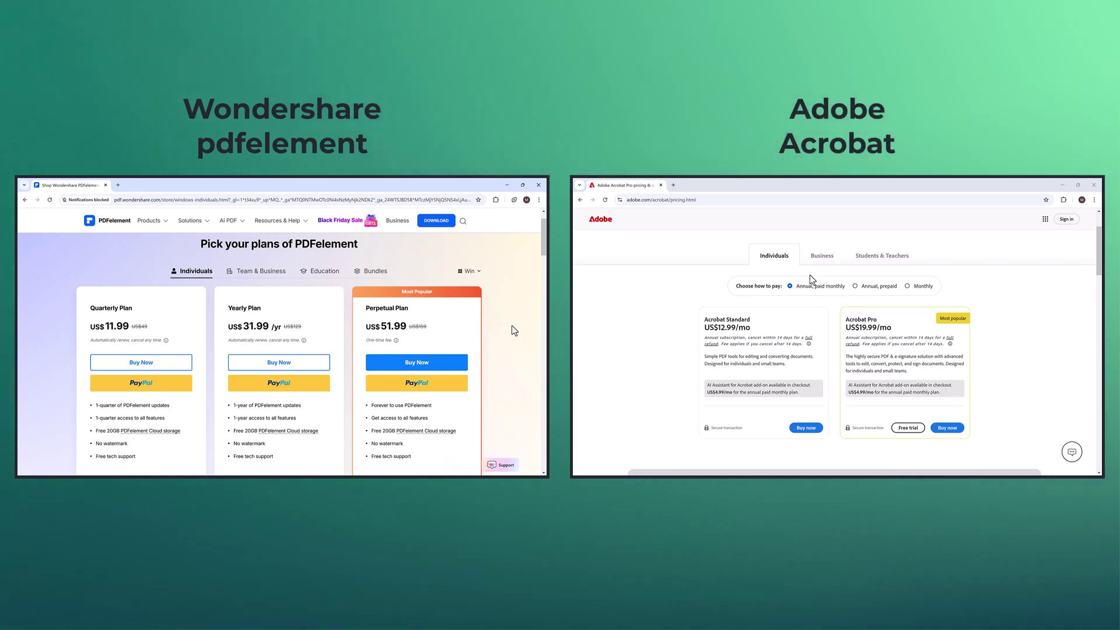
click(858, 287)
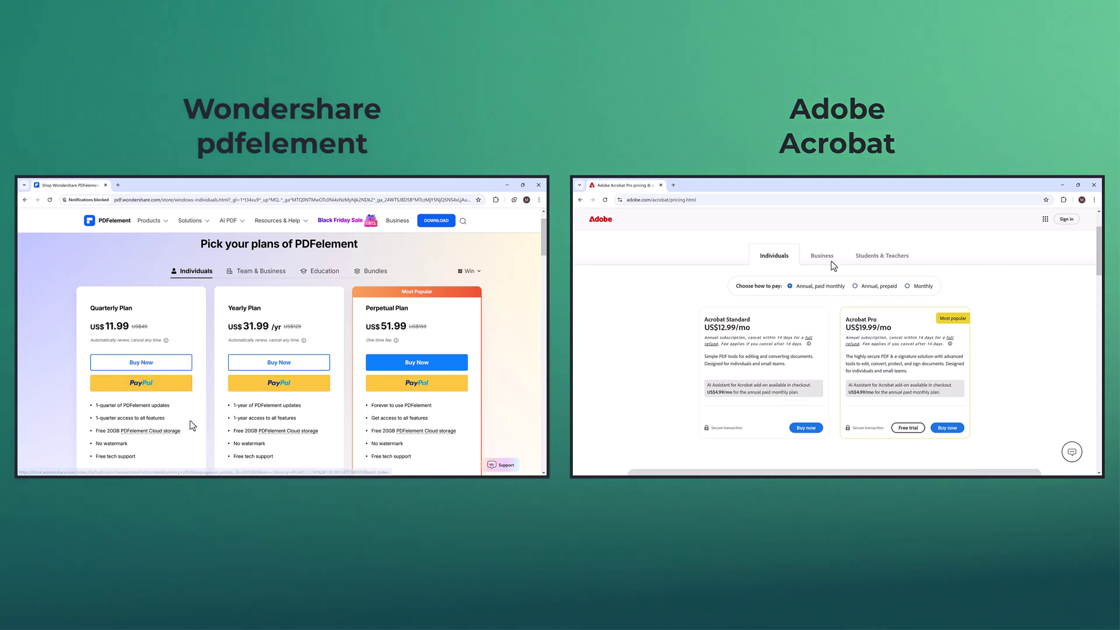
click(822, 256)
click(883, 256)
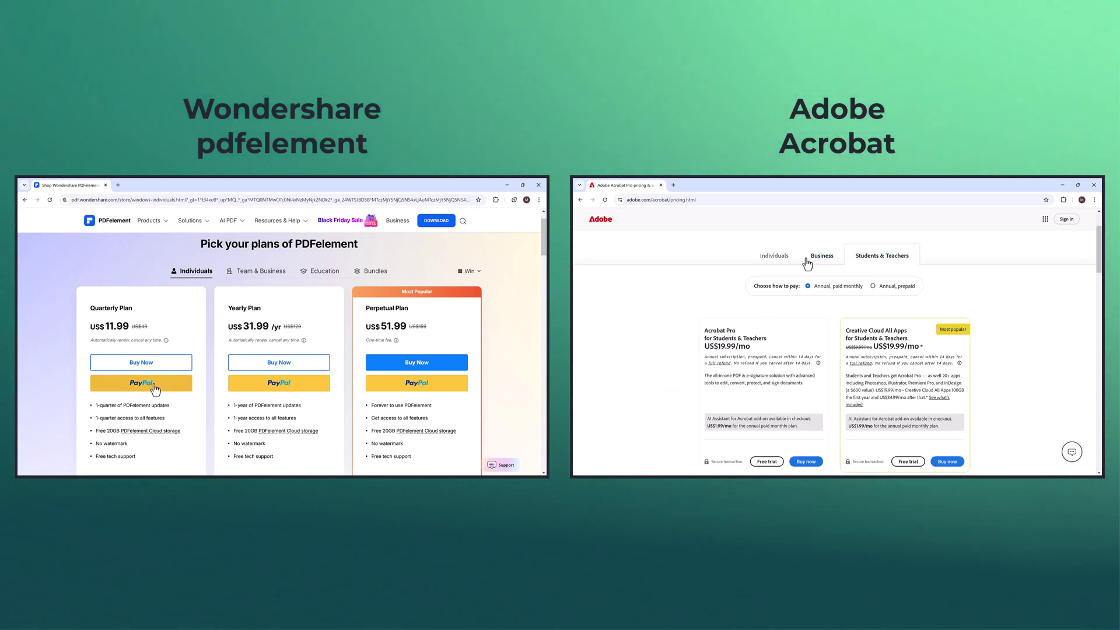
click(783, 261)
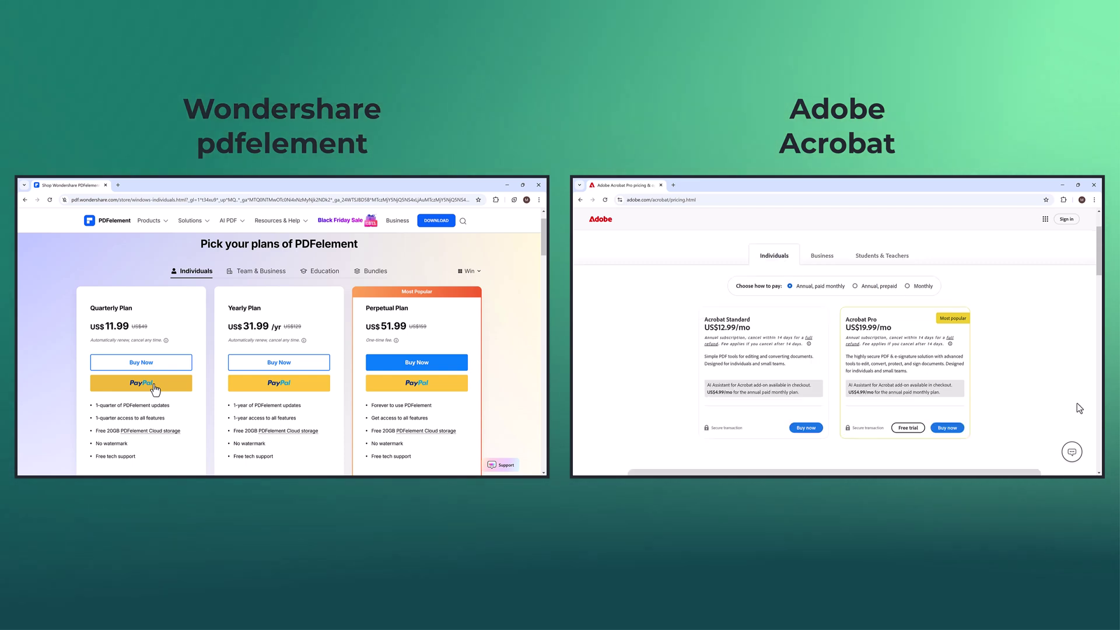
Scroll Acrobat's Individuals feature table, then recheck annual prepaid and Business plan prices.
scroll(1076, 399, down, 5)
scroll(1076, 401, down, 3)
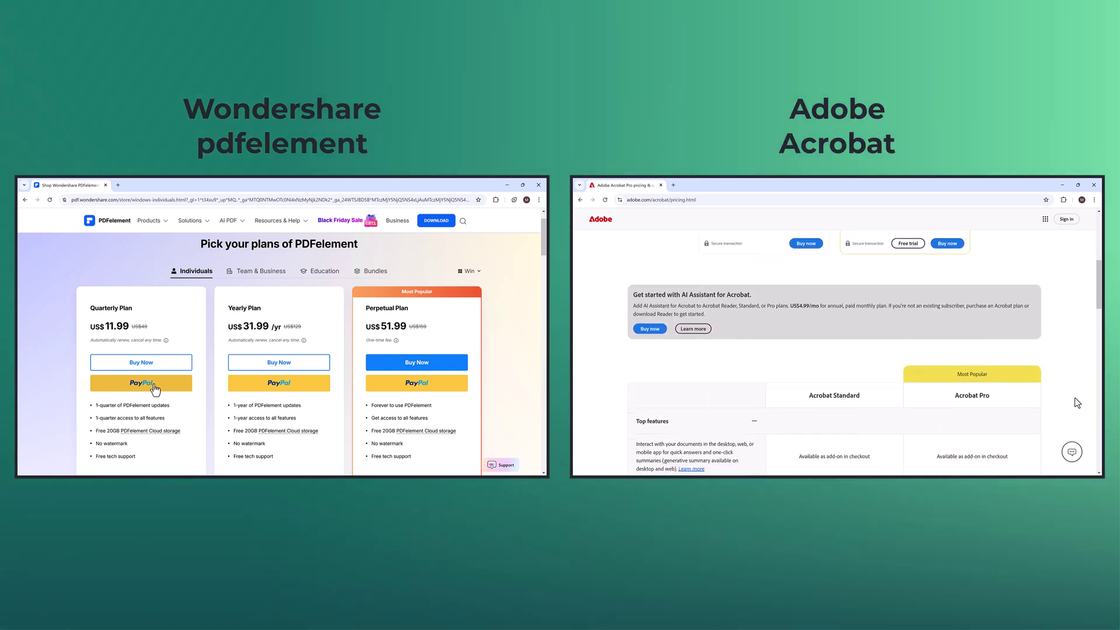
scroll(1077, 403, down, 8)
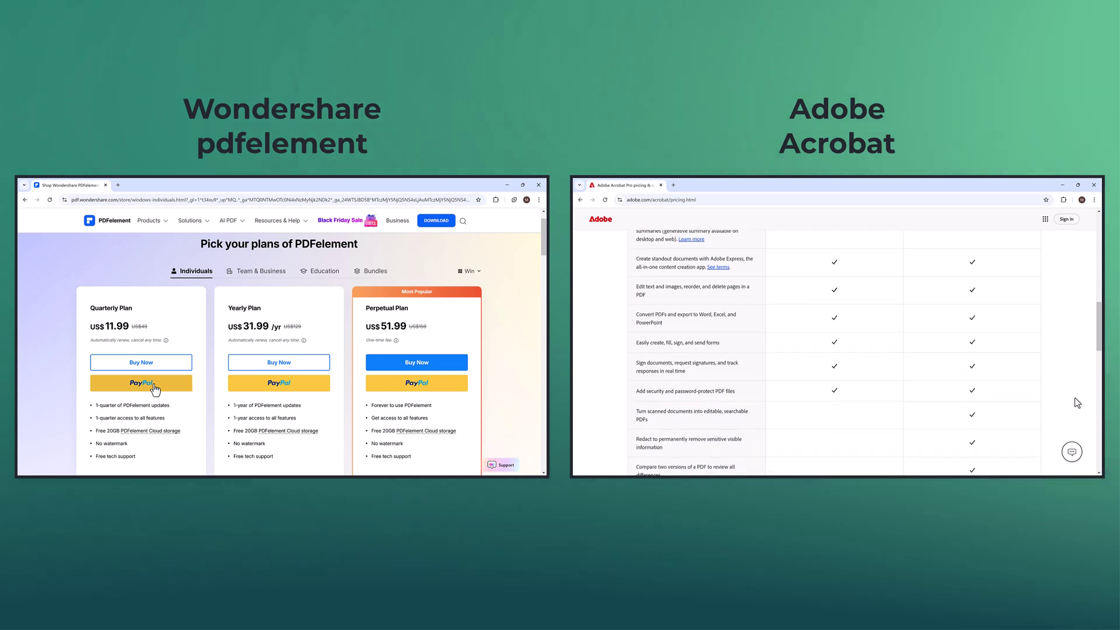
scroll(1075, 397, up, 15)
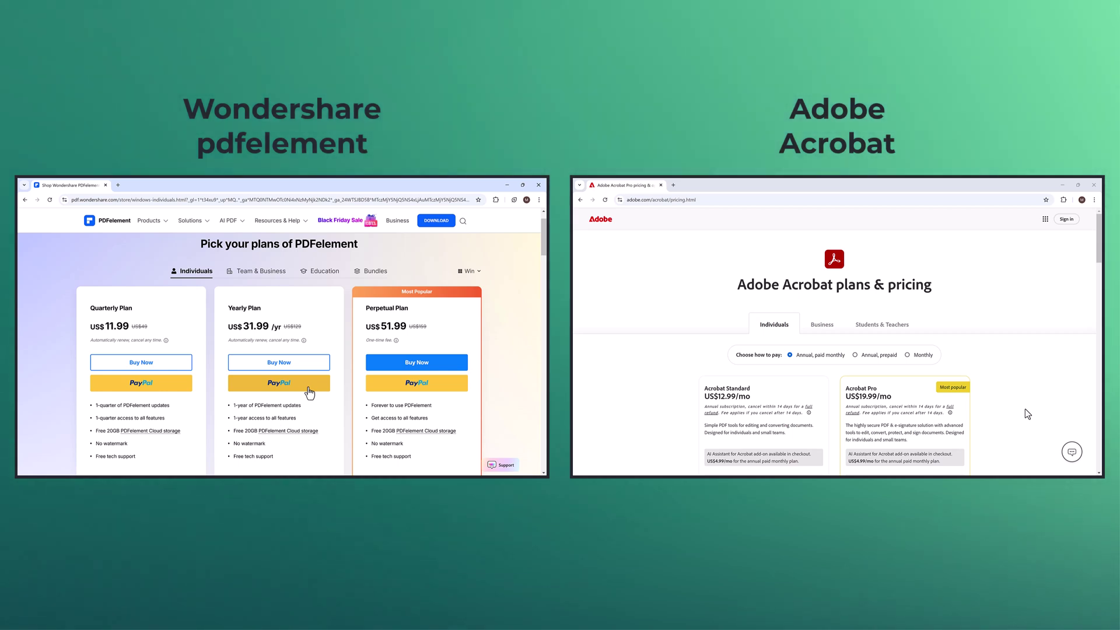
scroll(1026, 411, down, 1)
scroll(1027, 413, down, 1)
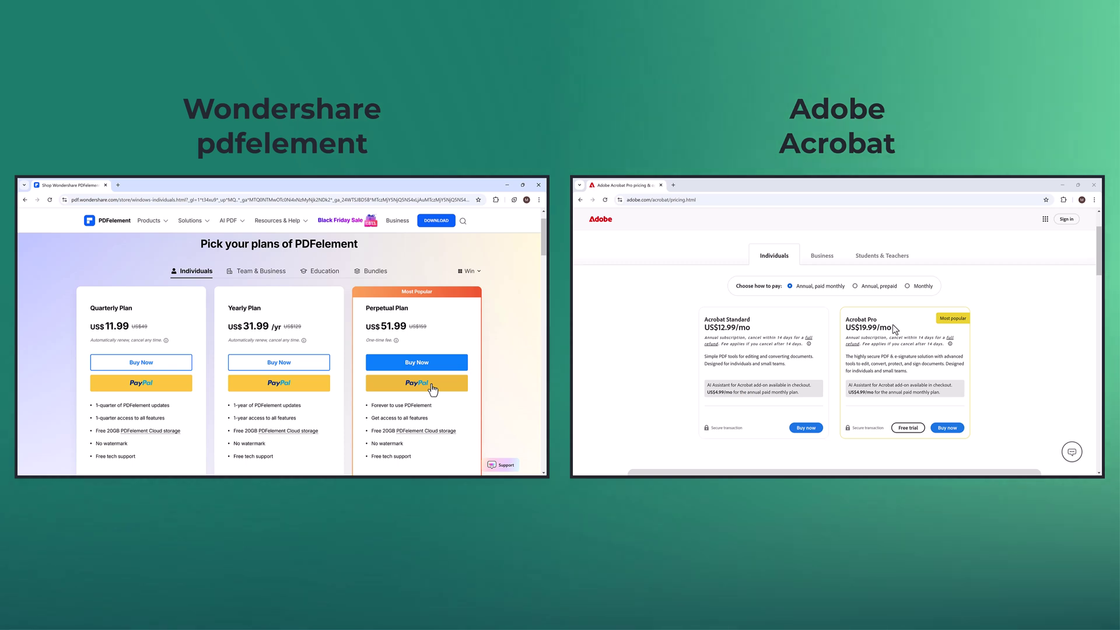
click(879, 288)
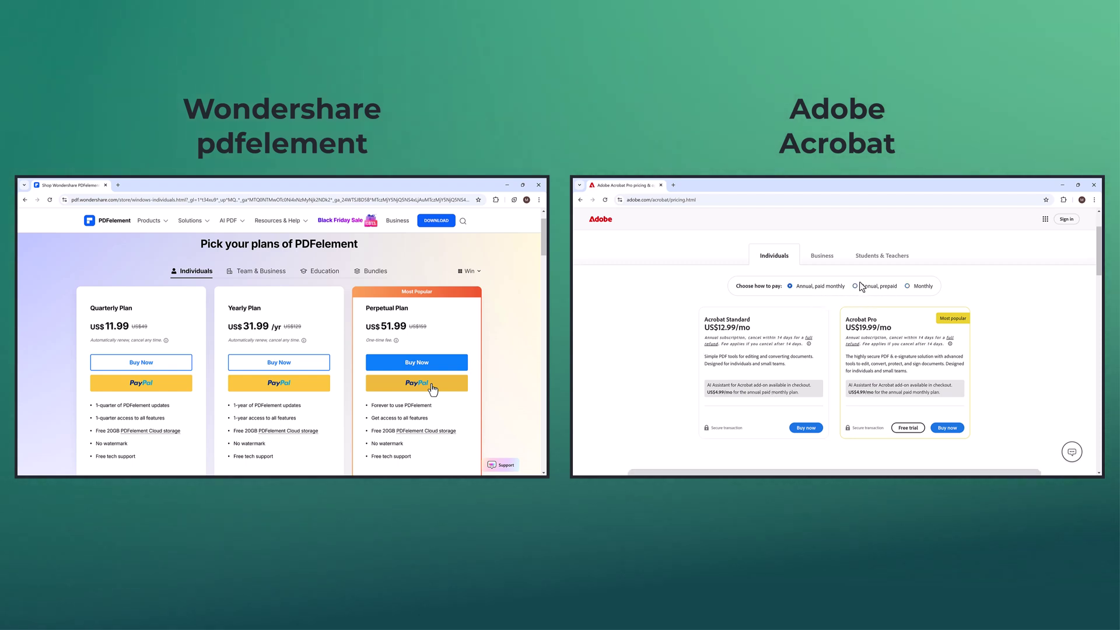
click(823, 257)
View Students & Teachers plans, then scroll the Individuals Standard versus Pro feature table.
click(879, 258)
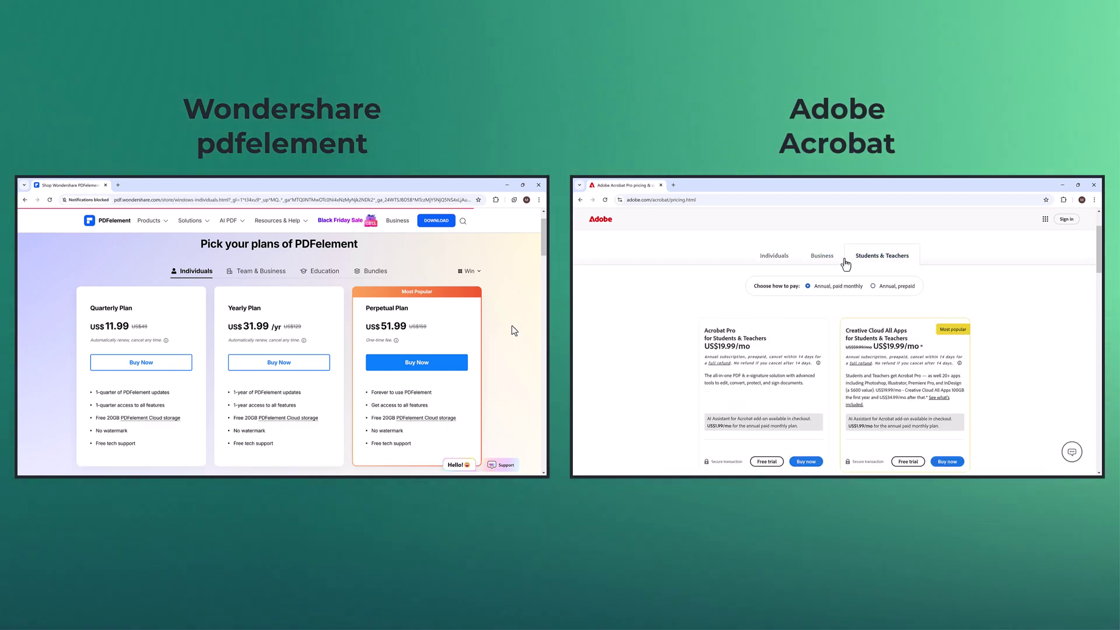
click(783, 264)
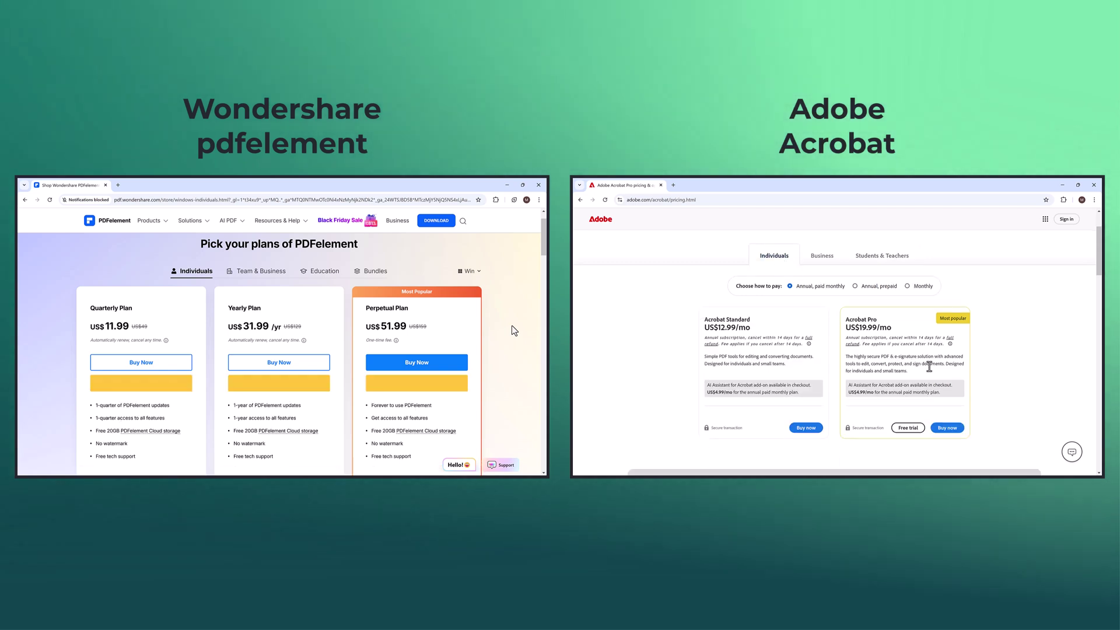
scroll(1078, 403, down, 5)
scroll(1078, 404, down, 4)
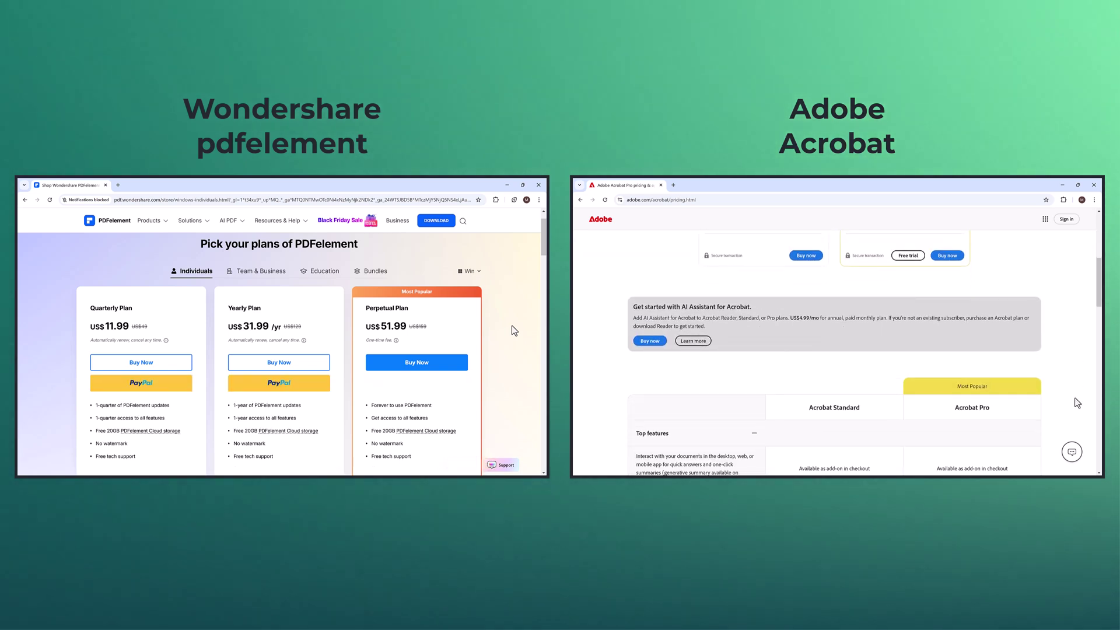
scroll(1078, 404, down, 5)
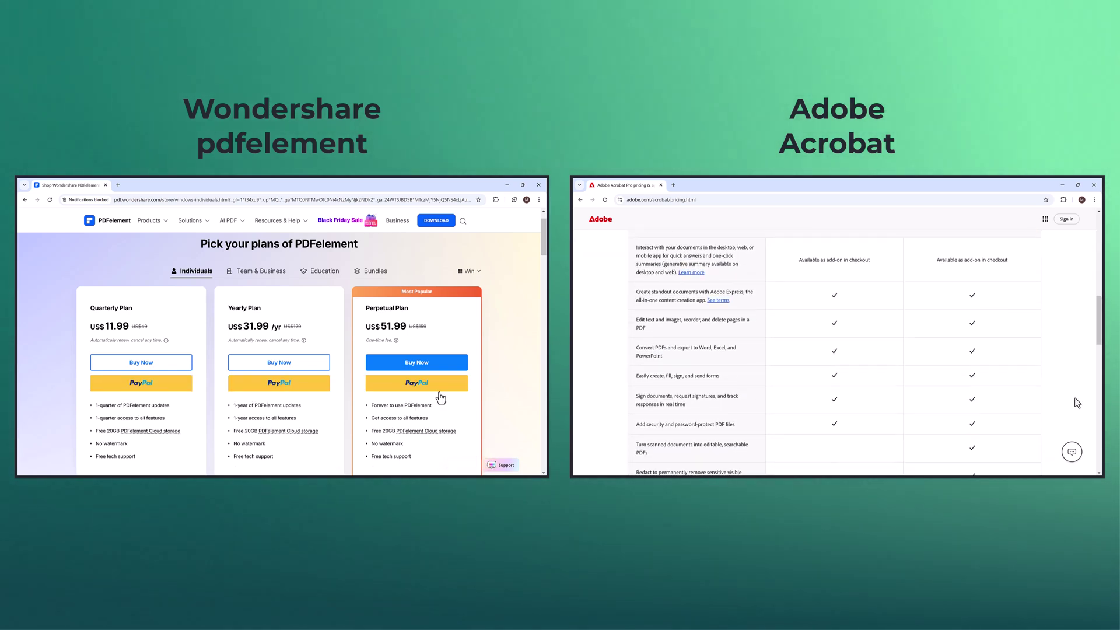
scroll(1074, 398, up, 15)
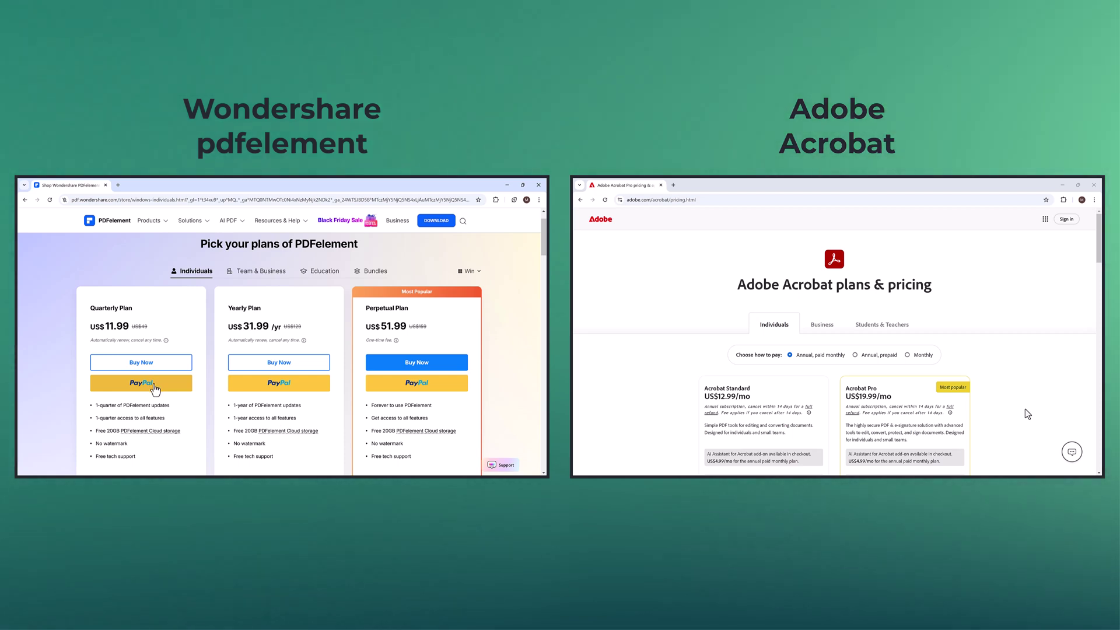
scroll(1026, 410, down, 1)
scroll(1027, 414, down, 1)
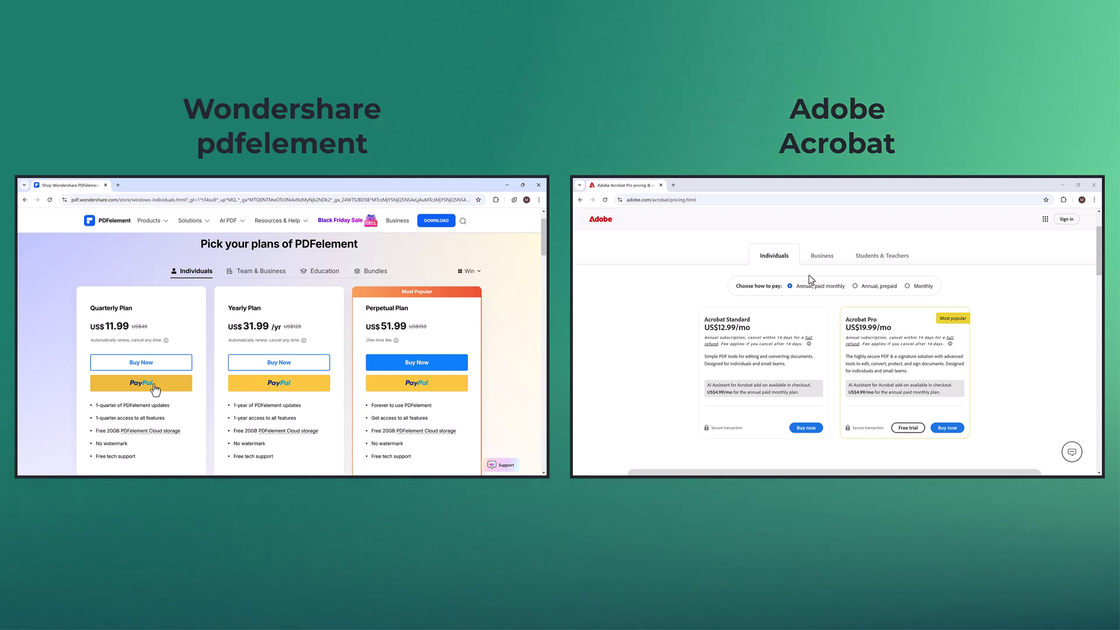
Compare Monthly and annual paid-monthly prices, check Business and Students & Teachers, then rescroll Individuals.
click(875, 286)
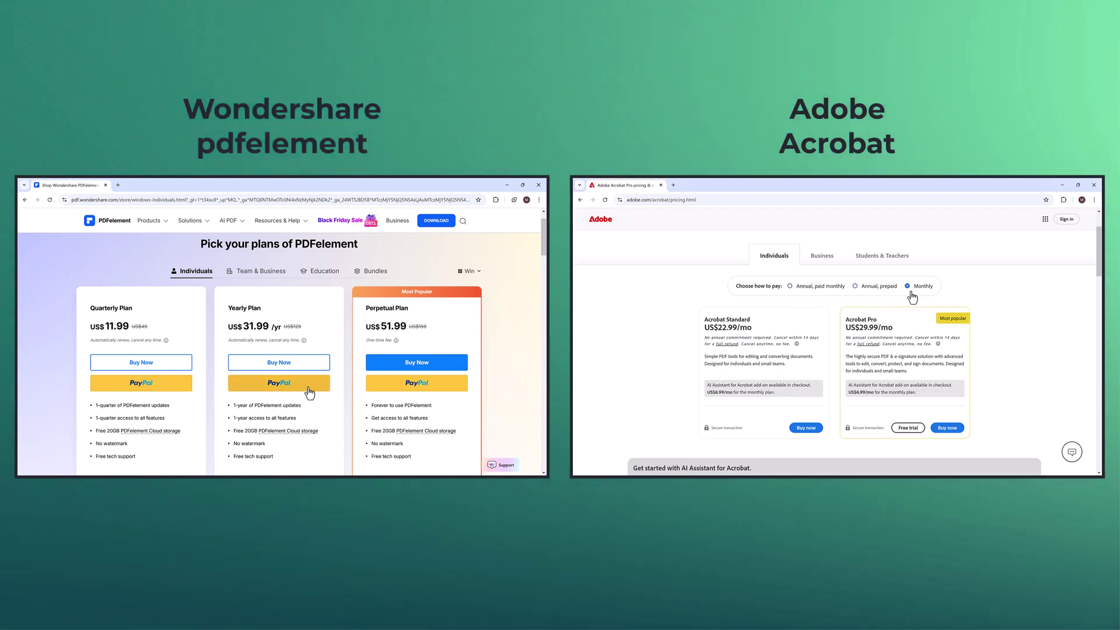
click(814, 289)
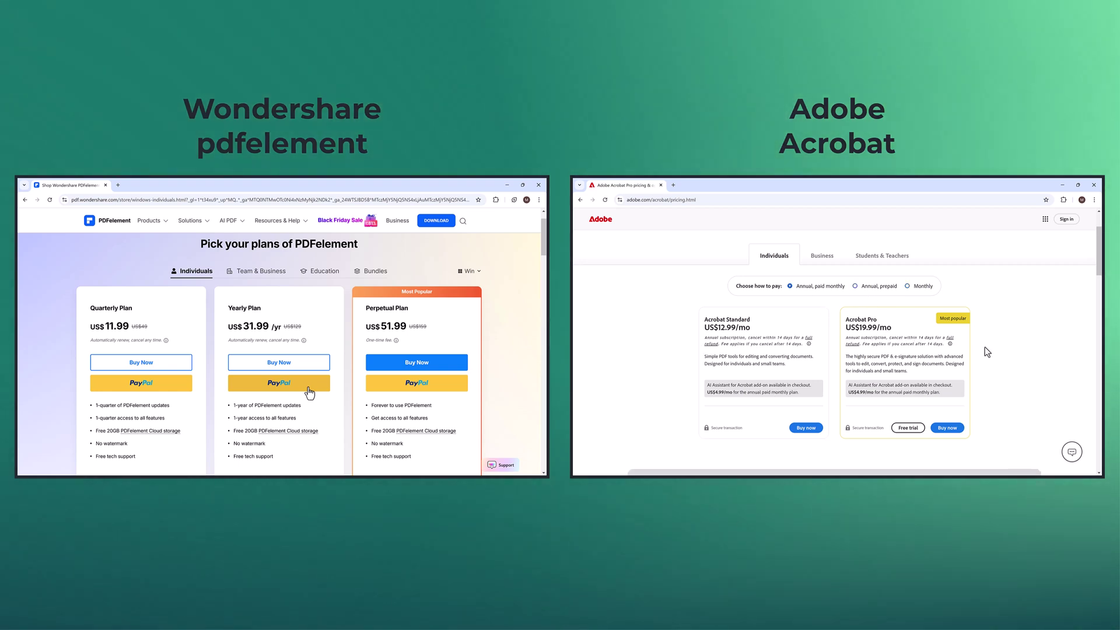
click(822, 256)
click(882, 259)
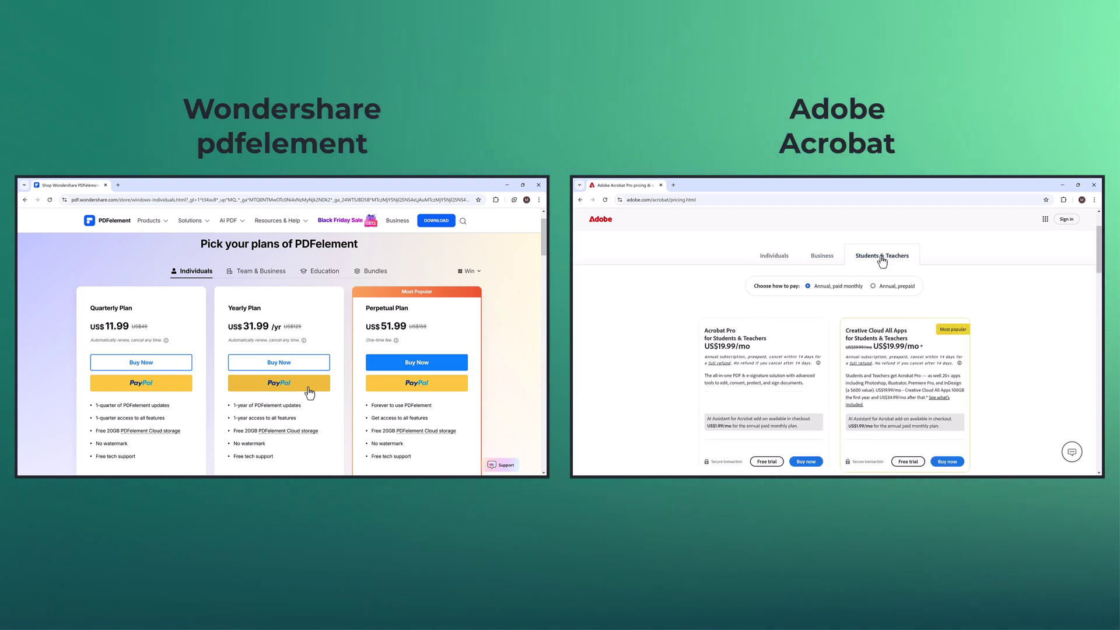
click(784, 262)
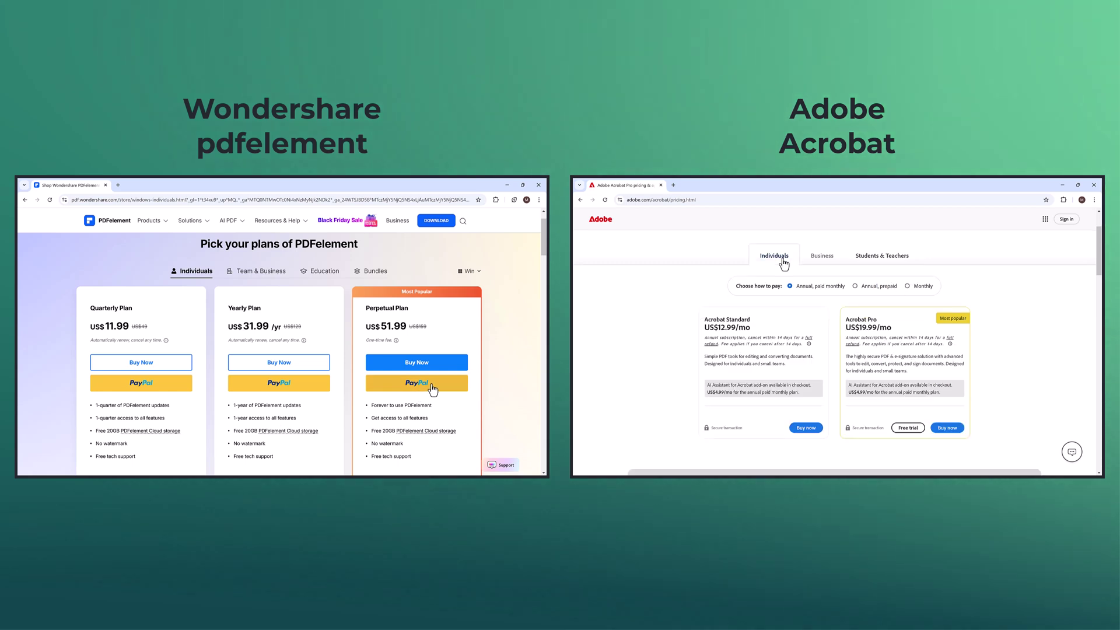
scroll(1076, 399, down, 5)
scroll(1075, 397, down, 3)
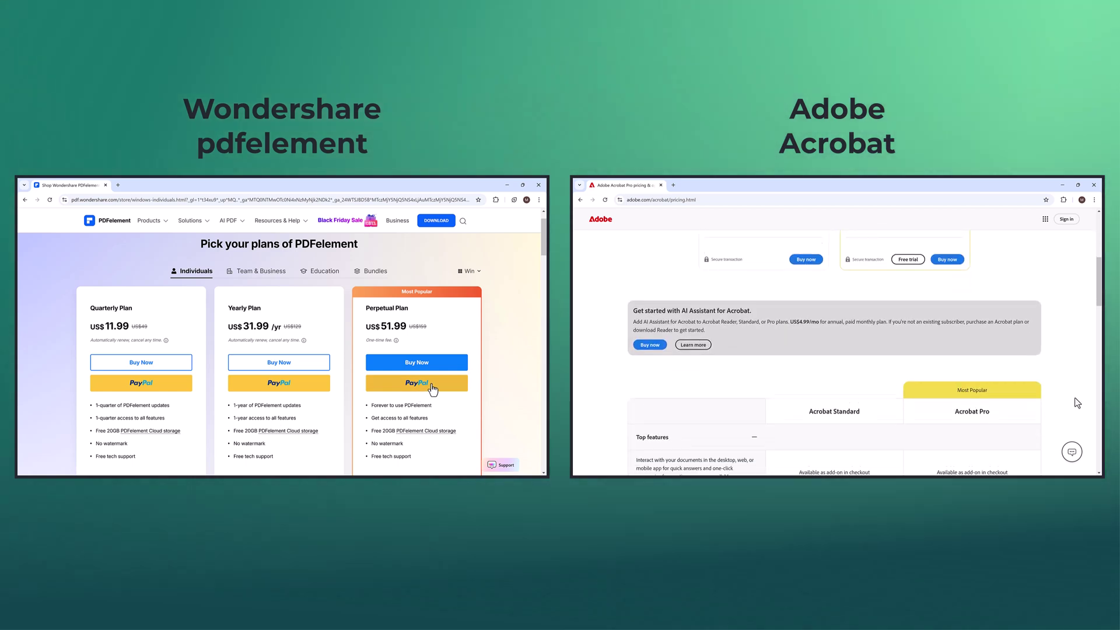
scroll(1074, 397, down, 5)
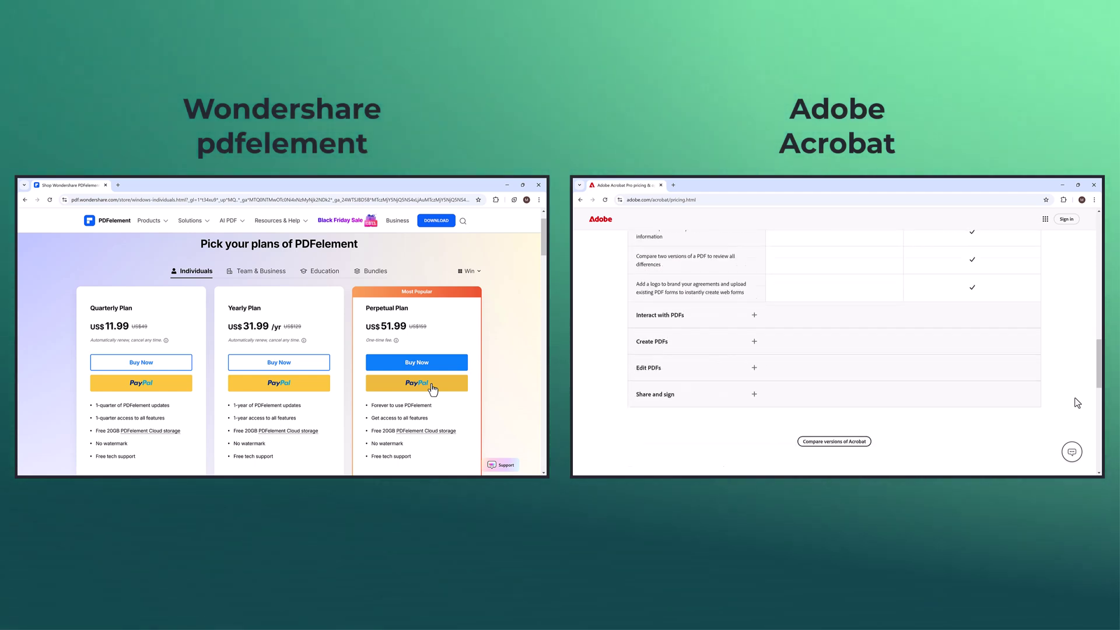
scroll(1075, 398, up, 10)
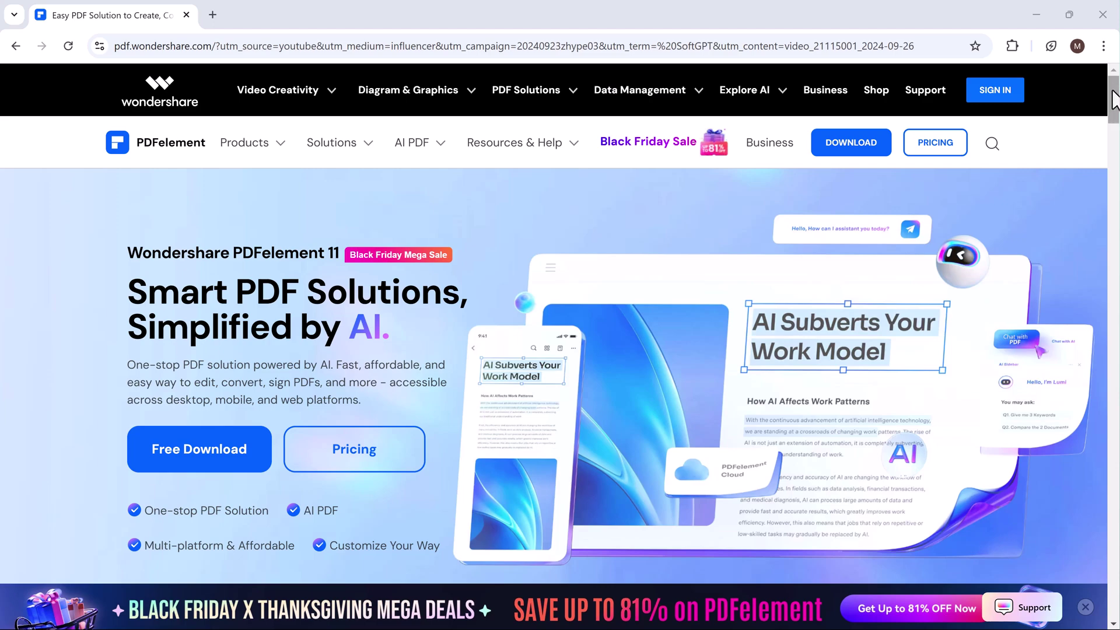
scroll(607, 221, down, 10)
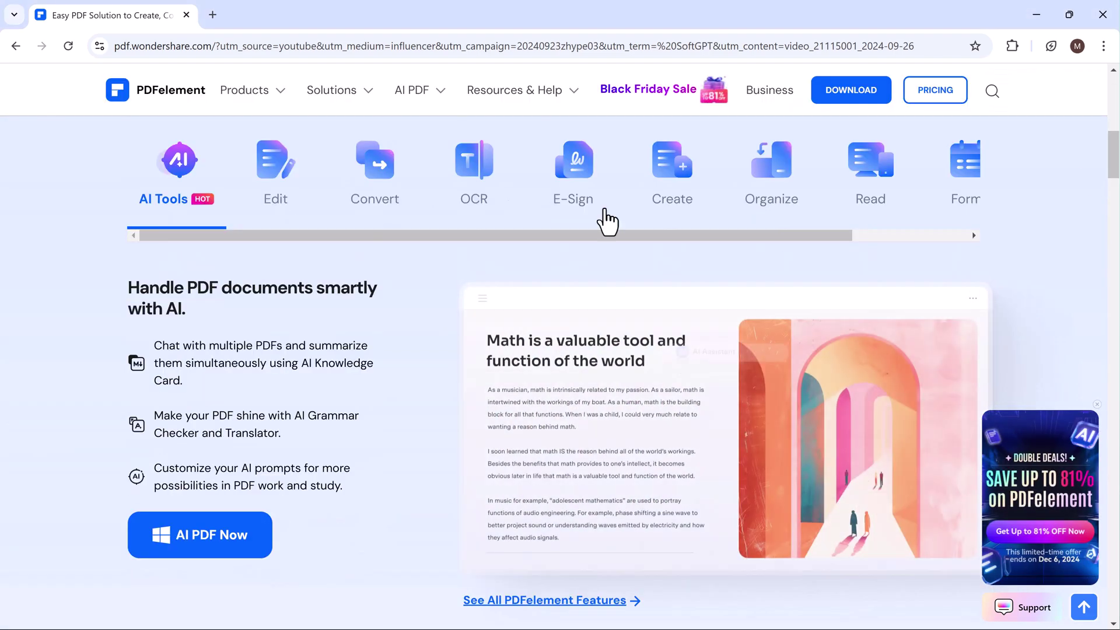
click(278, 187)
click(379, 197)
click(474, 198)
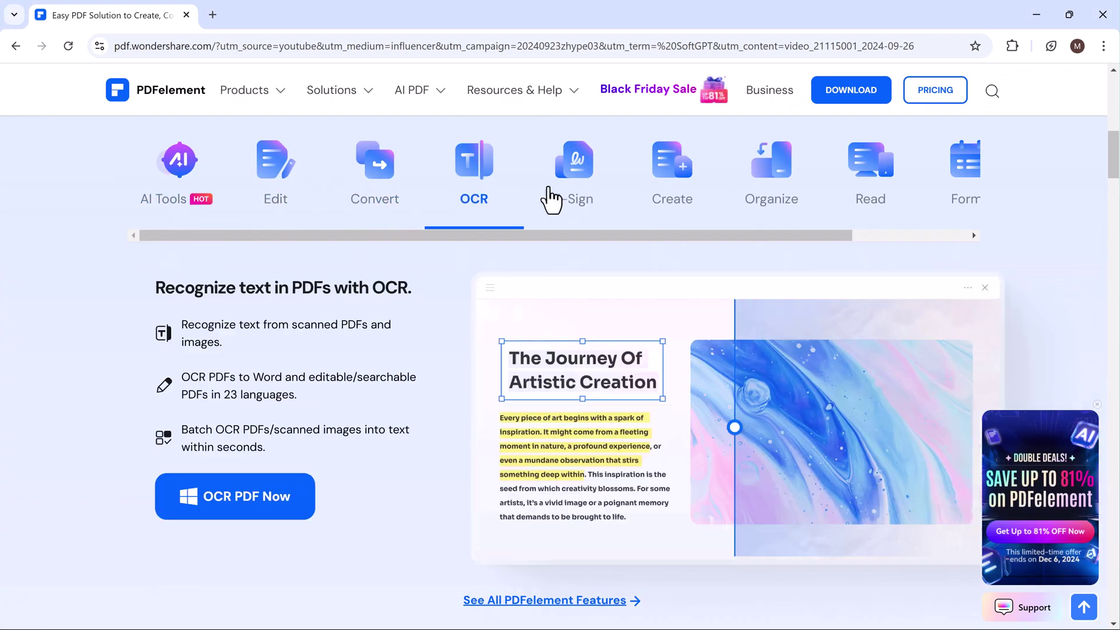
click(575, 187)
click(676, 195)
click(772, 193)
click(871, 186)
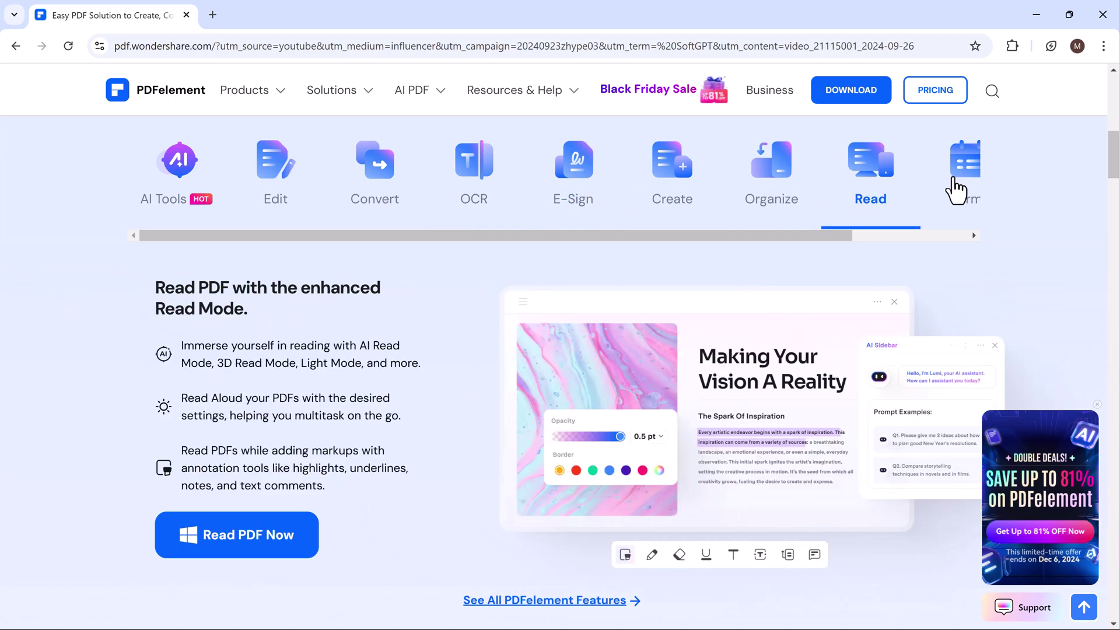
click(957, 190)
scroll(1027, 280, down, 20)
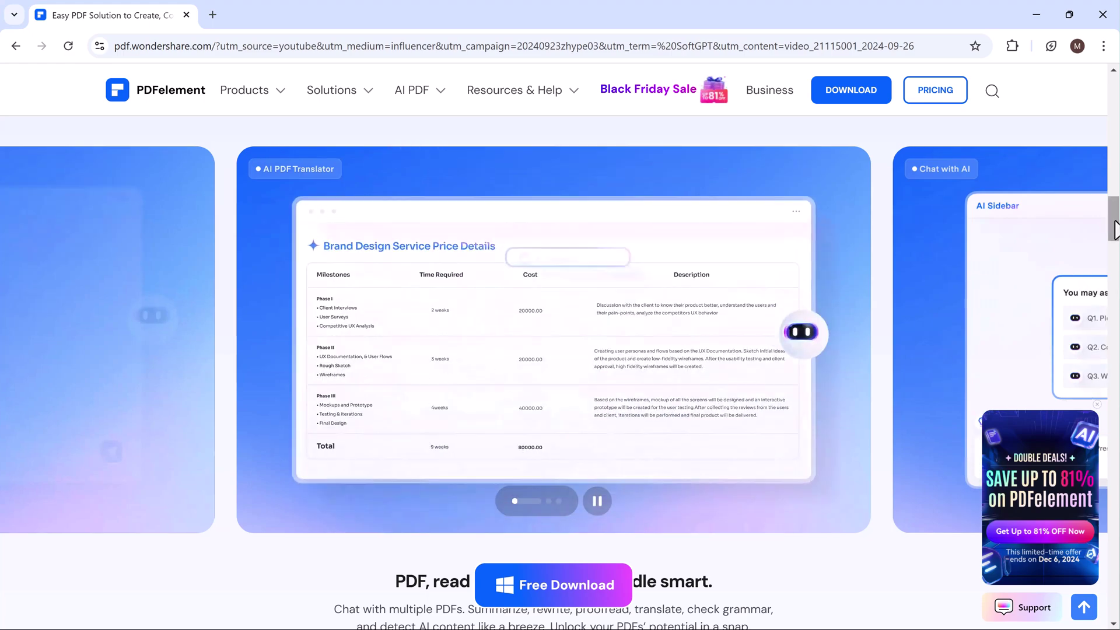
drag(1114, 229, 1117, 455)
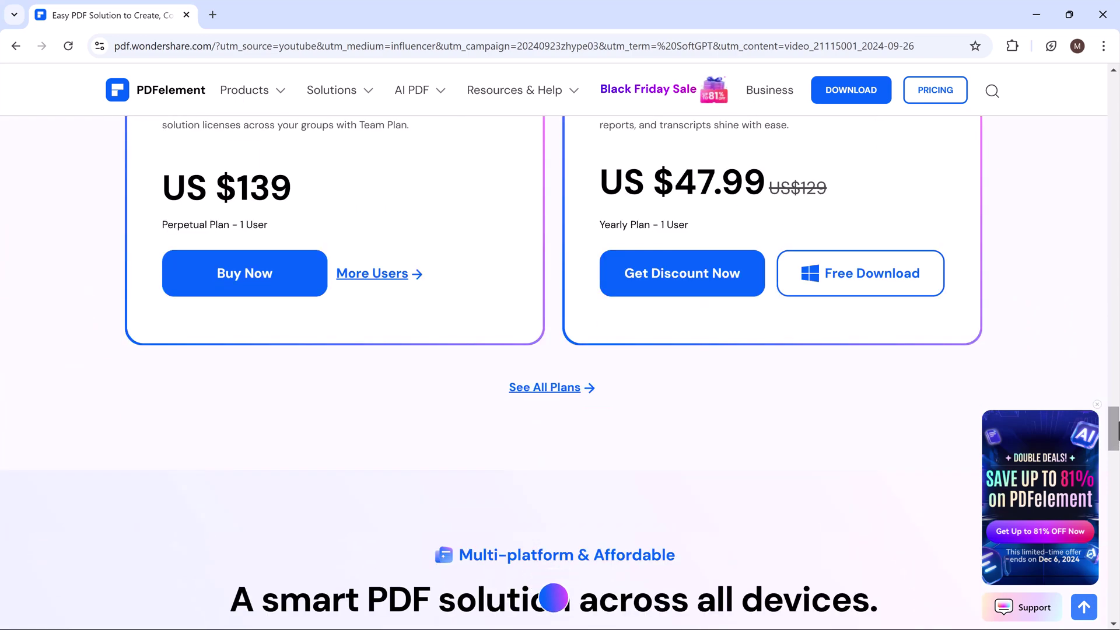
click(552, 318)
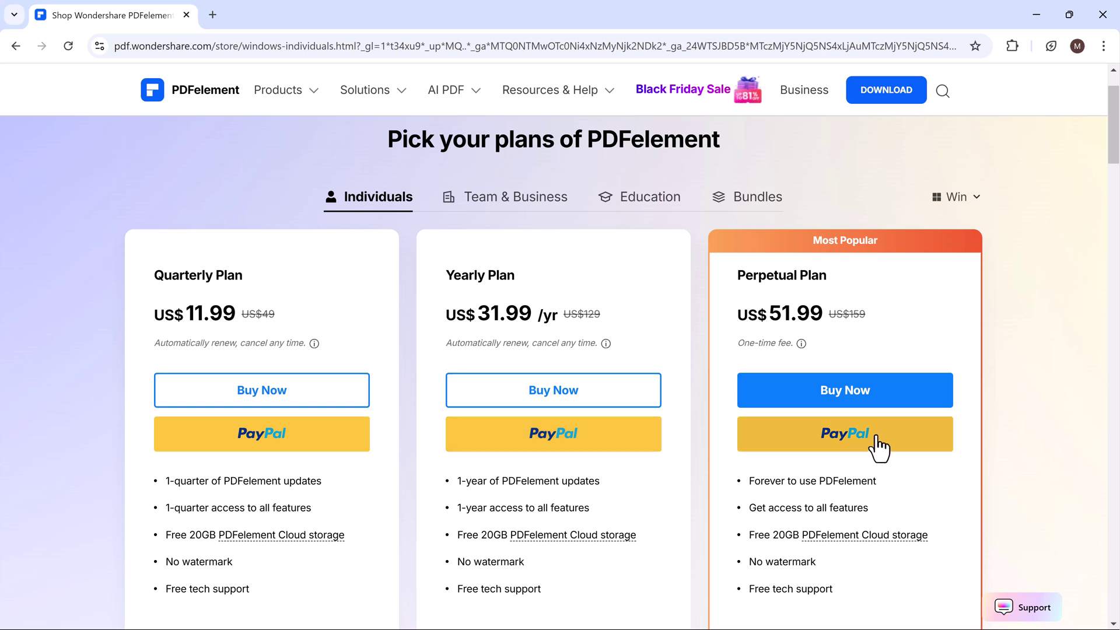
click(15, 46)
scroll(463, 444, down, 10)
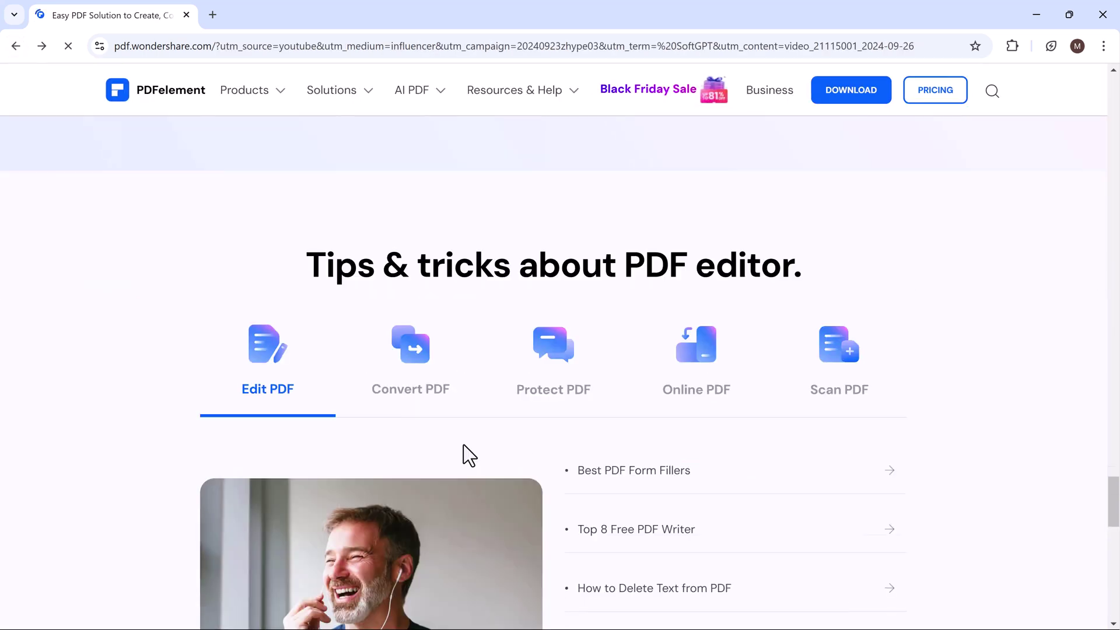